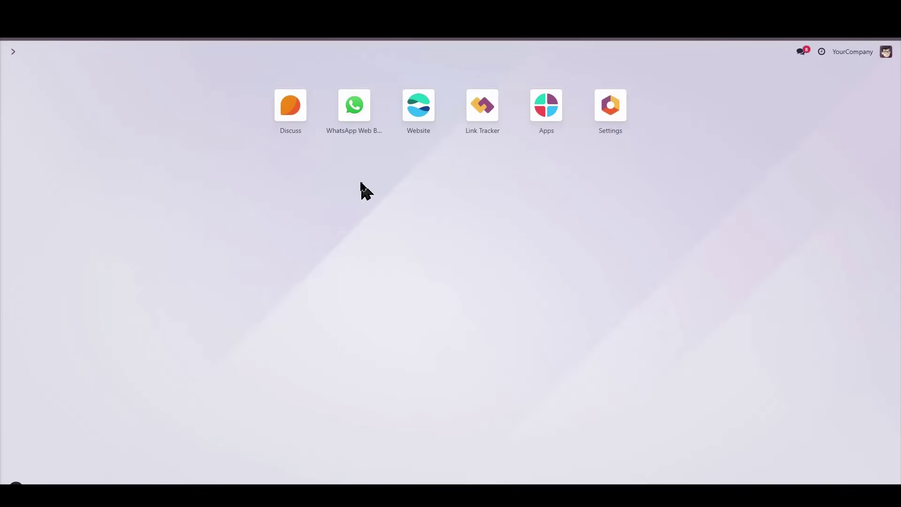
- Launch the WhatsApp Web Button app from the Odoo apps home screen
click(354, 111)
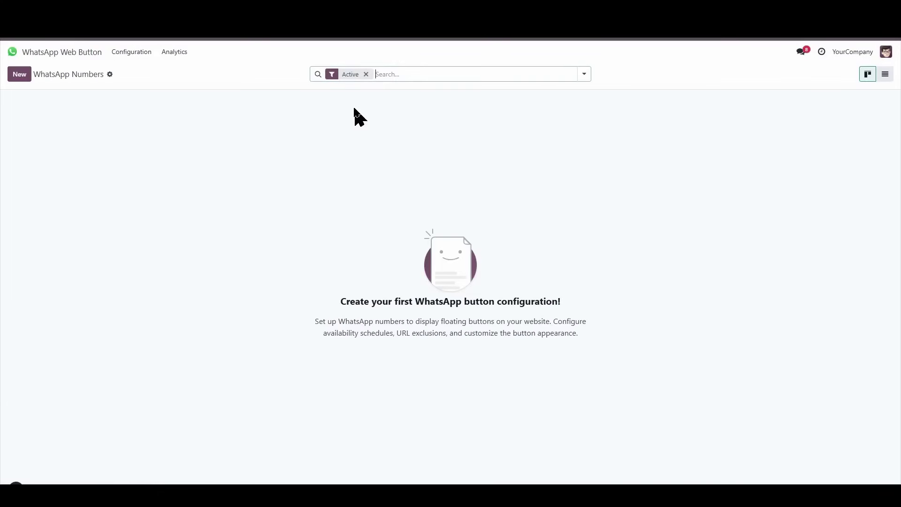
- Create a new WhatsApp number record named 'Test 1'
click(24, 79)
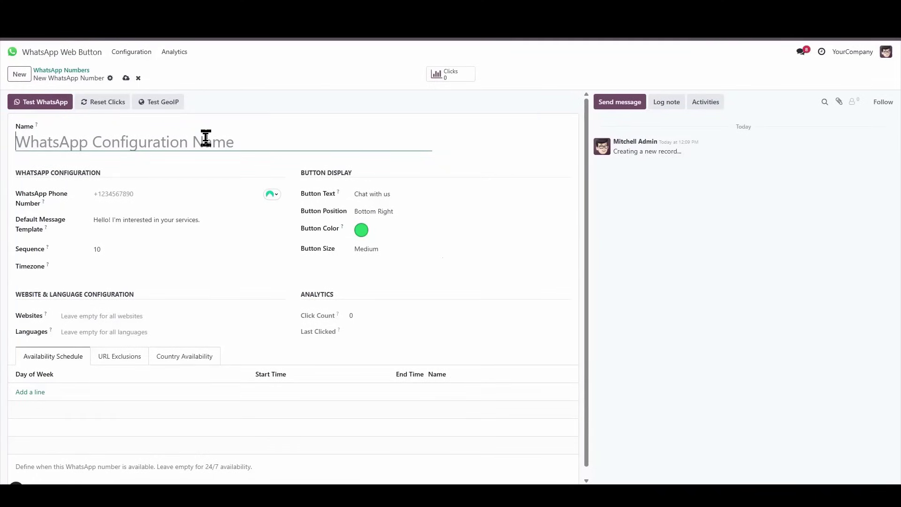
text(Test)
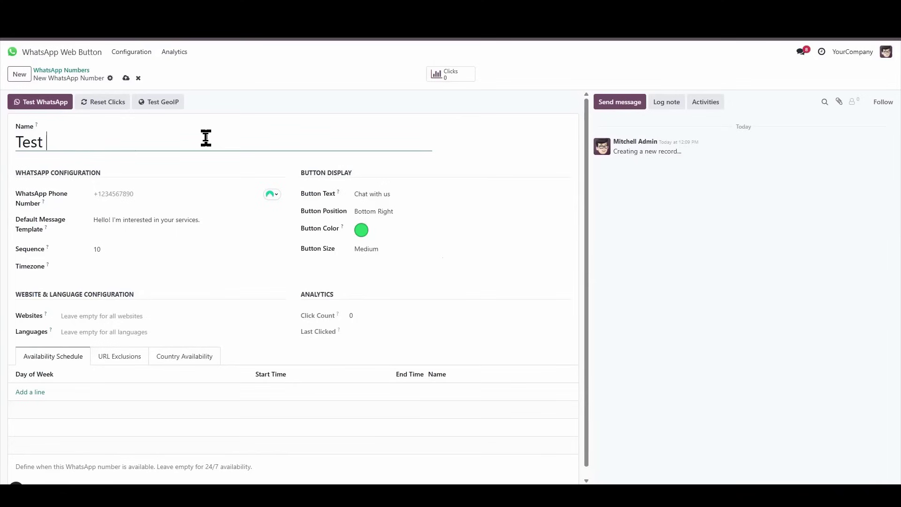
text( 1)
click(133, 198)
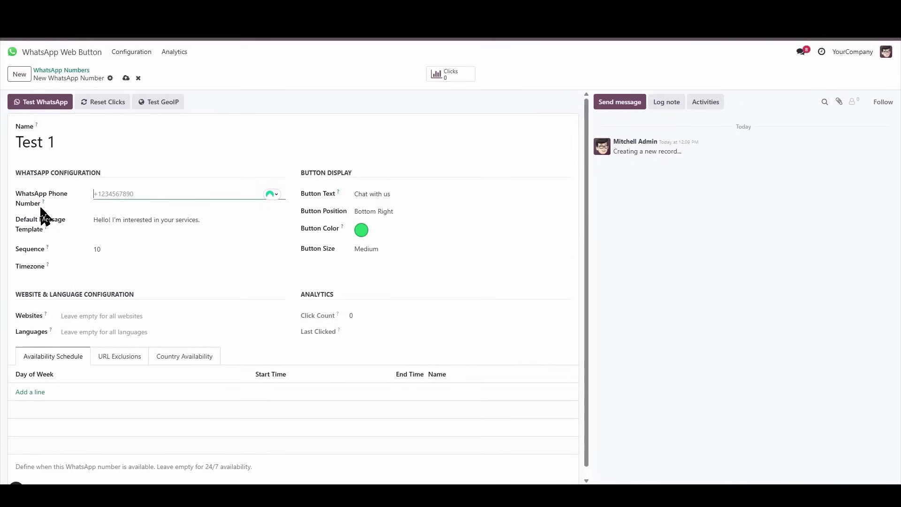
text(+1234567890)
click(129, 222)
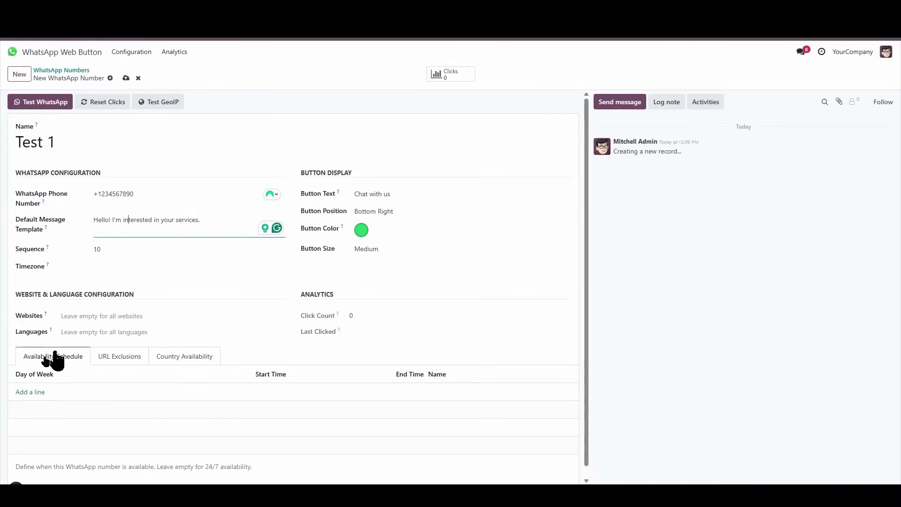
- Choose CET as the timezone and select the existing Button Text value
click(116, 271)
key(c)
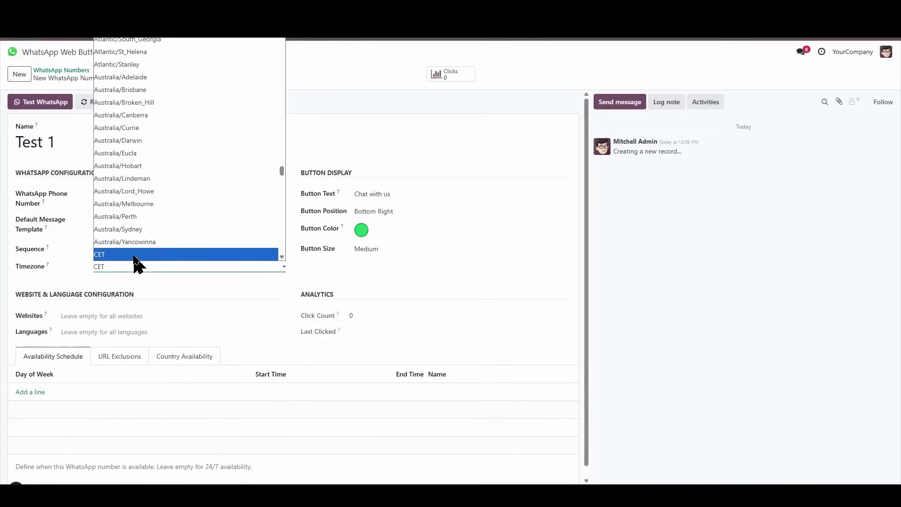
click(135, 257)
scroll(127, 263, down, 1)
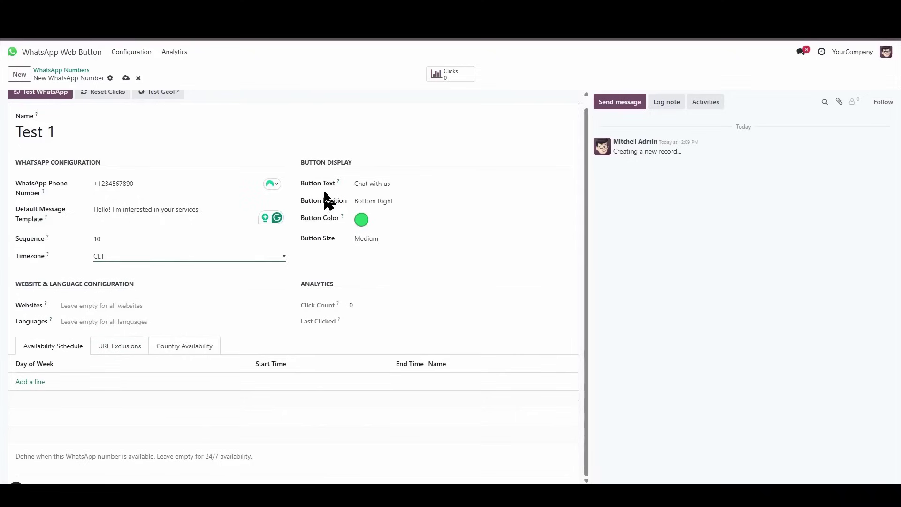
drag(402, 181, 342, 186)
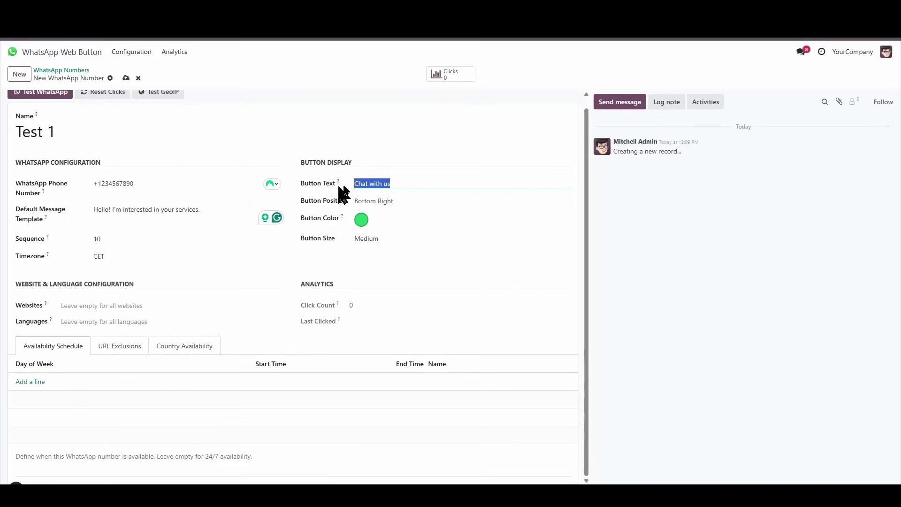
mouse_move(338, 183)
- Set Button Position to Bottom Center, keep the colour unchanged, and make Button Size Large
click(397, 205)
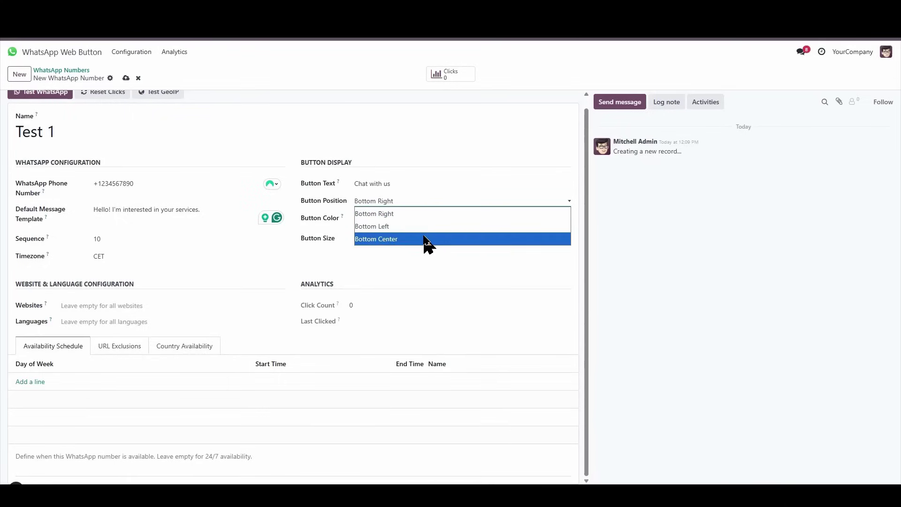
click(373, 240)
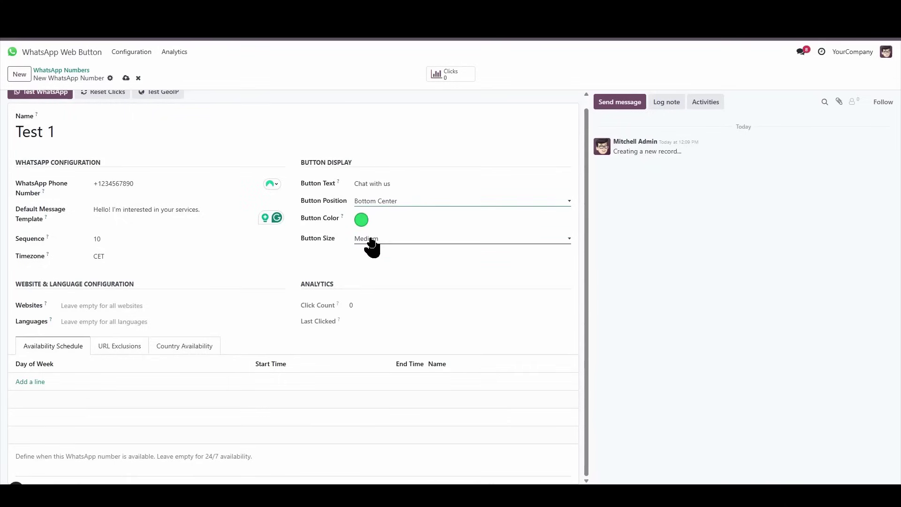
click(362, 221)
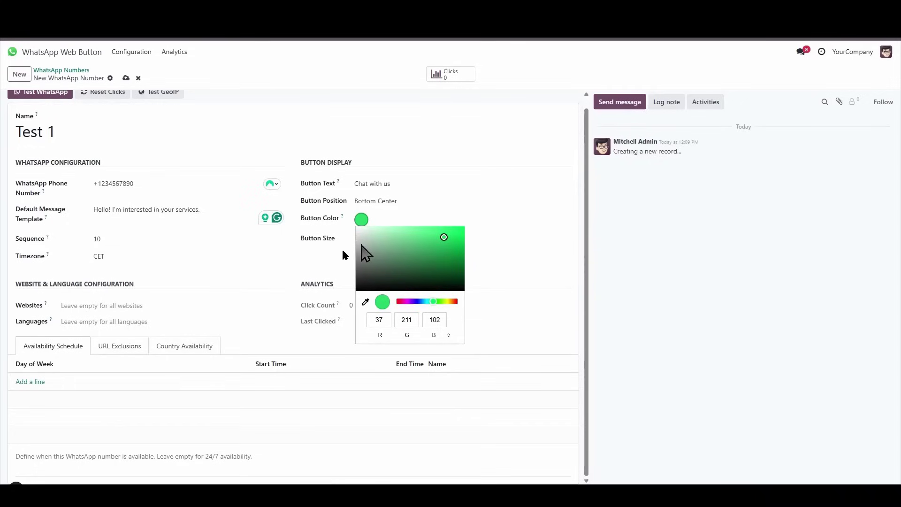
click(466, 219)
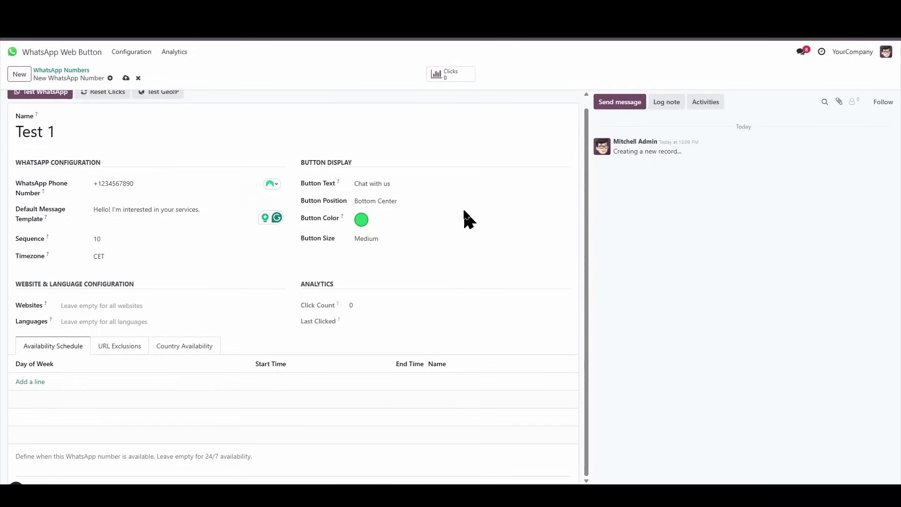
click(389, 239)
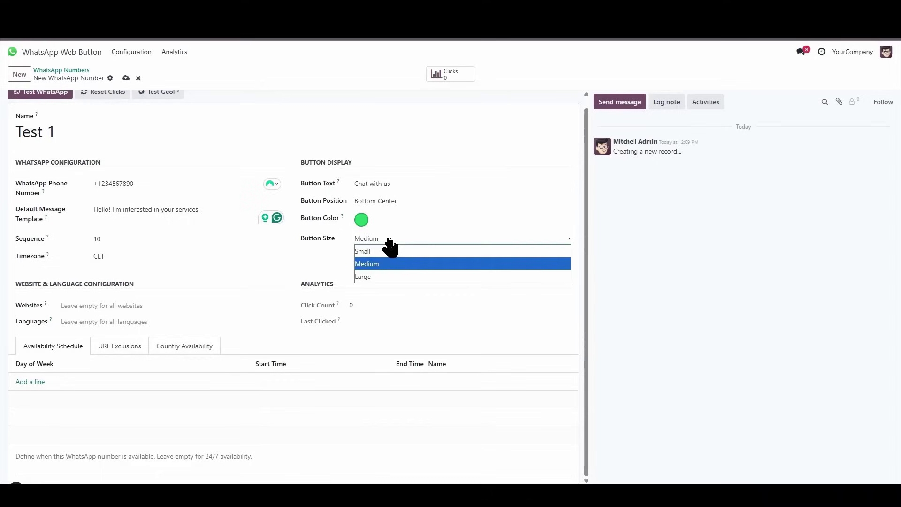
click(393, 277)
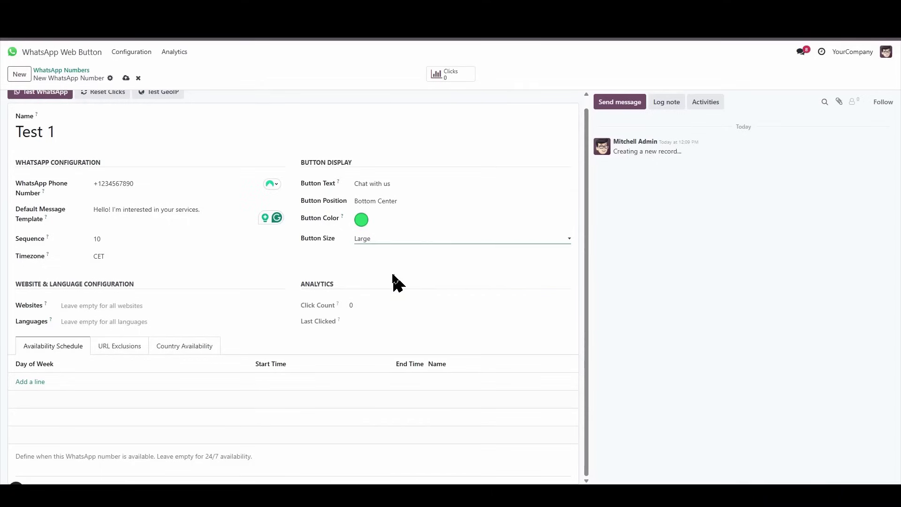
- Assign Test 1 to My Website and My Website 2, with English (US) as its language
click(101, 305)
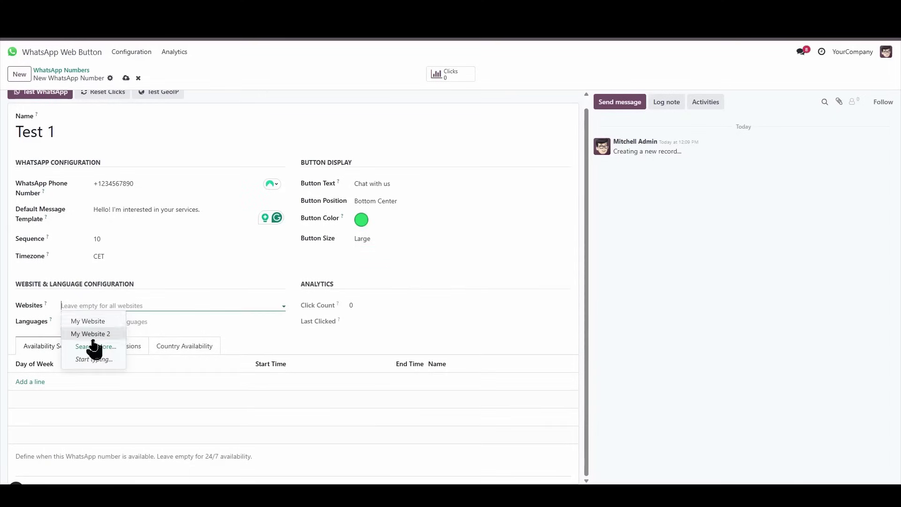
click(87, 321)
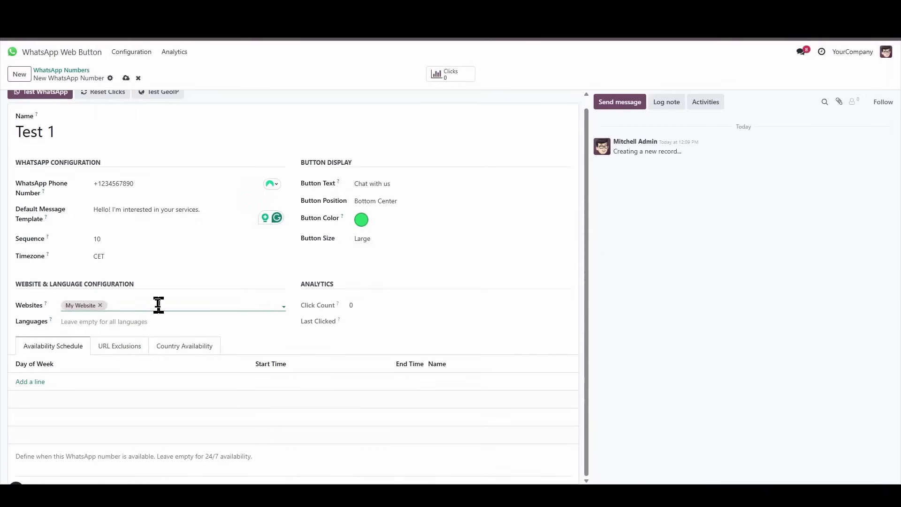
click(148, 308)
click(149, 307)
click(154, 303)
click(151, 317)
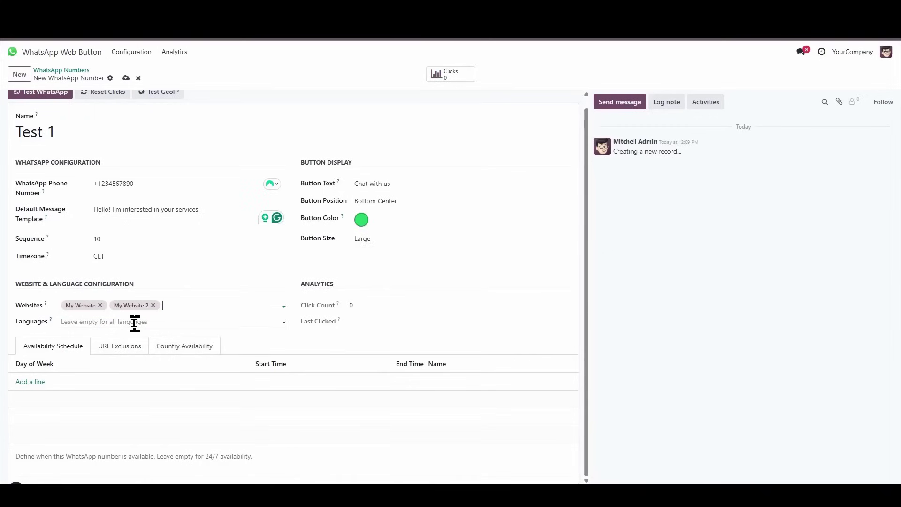
click(135, 323)
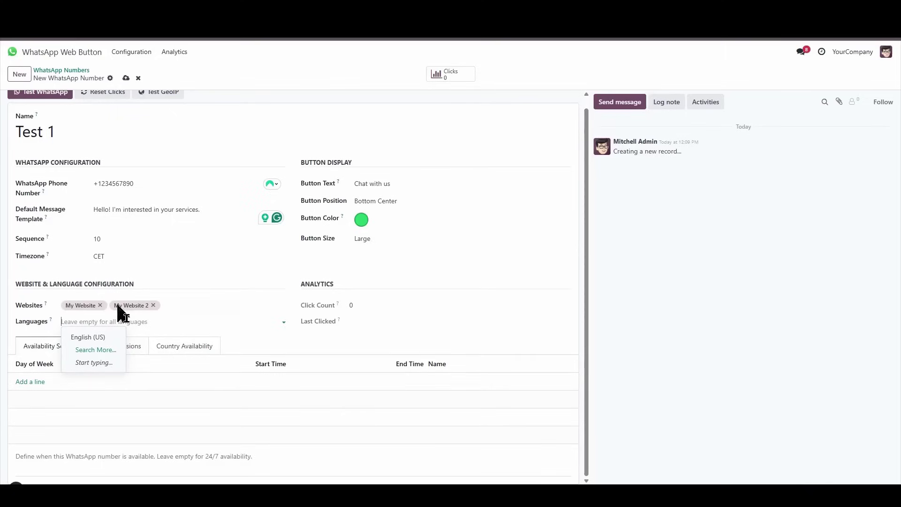
click(103, 339)
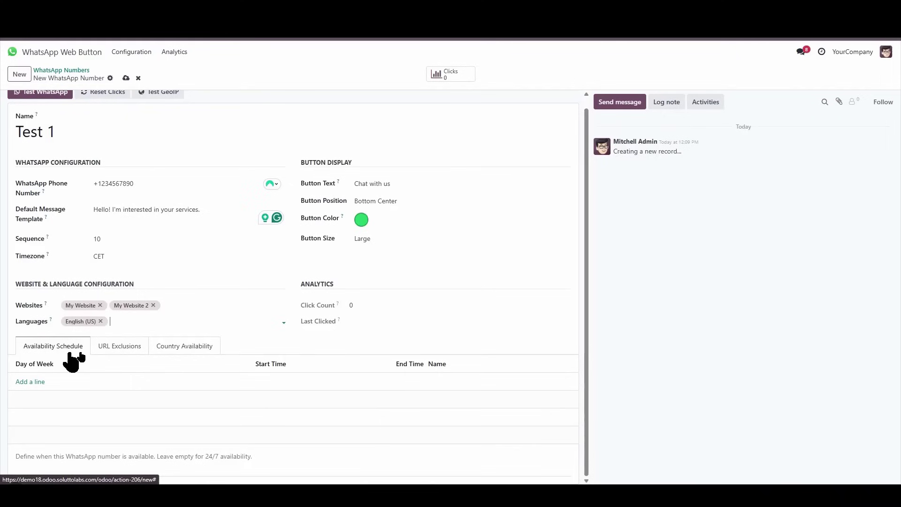
- Look over the URL Exclusions and Country Availability tabs, then save Test 1
click(119, 352)
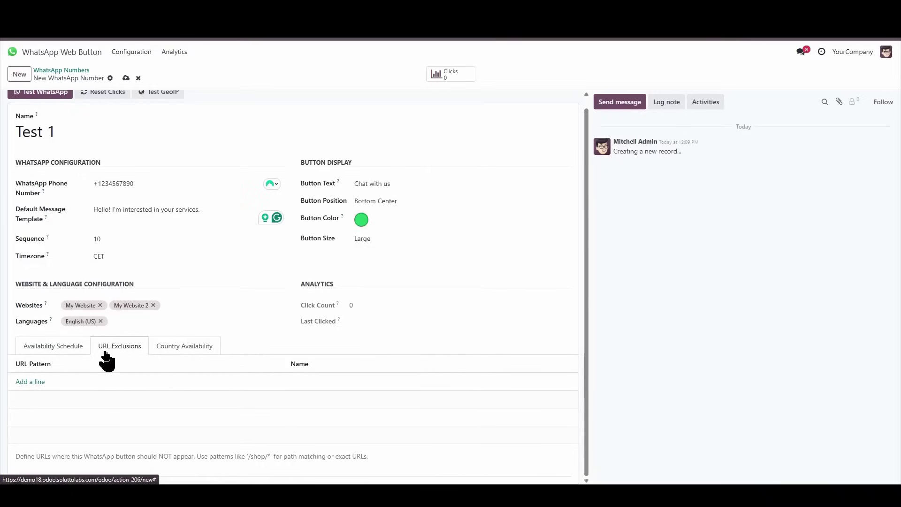
click(187, 350)
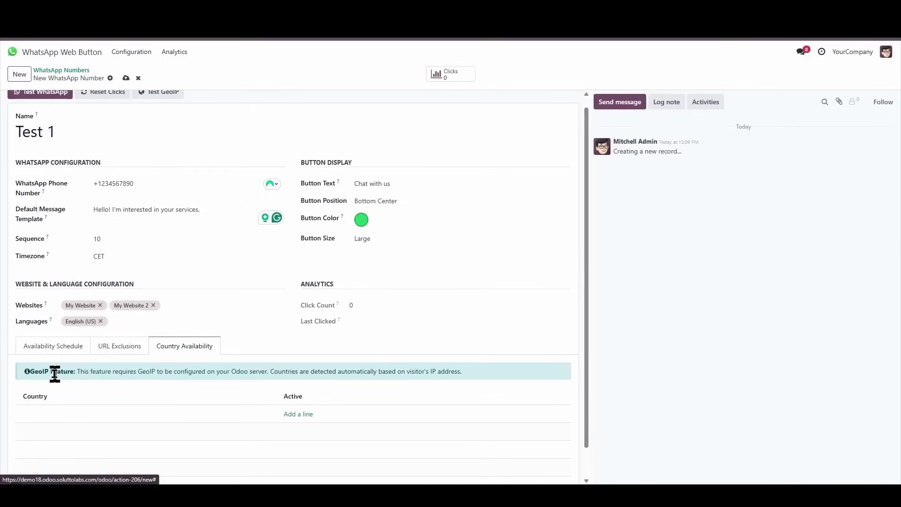
click(126, 78)
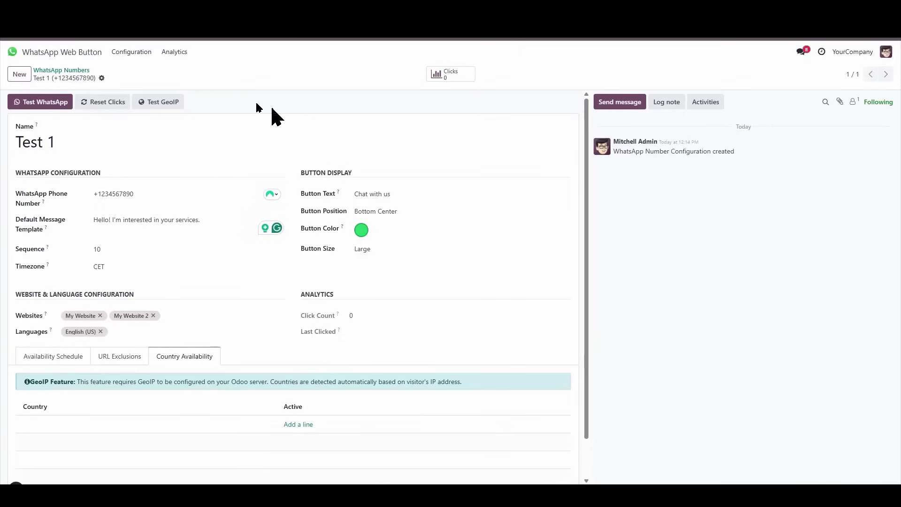
- Run Test GeoIP, confirm it detects Spain, and close the result notice
click(164, 103)
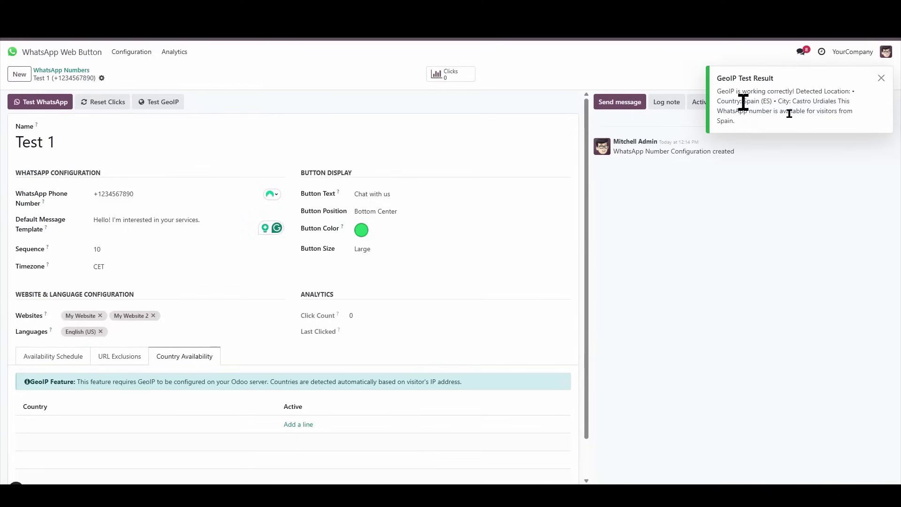
click(881, 78)
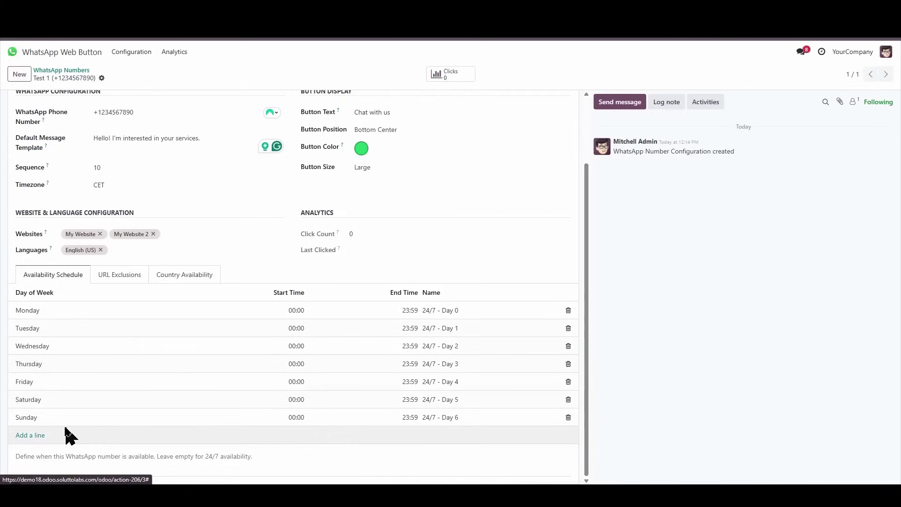
- Delete the Saturday and Sunday rows from the availability schedule
scroll(65, 280, up, 2)
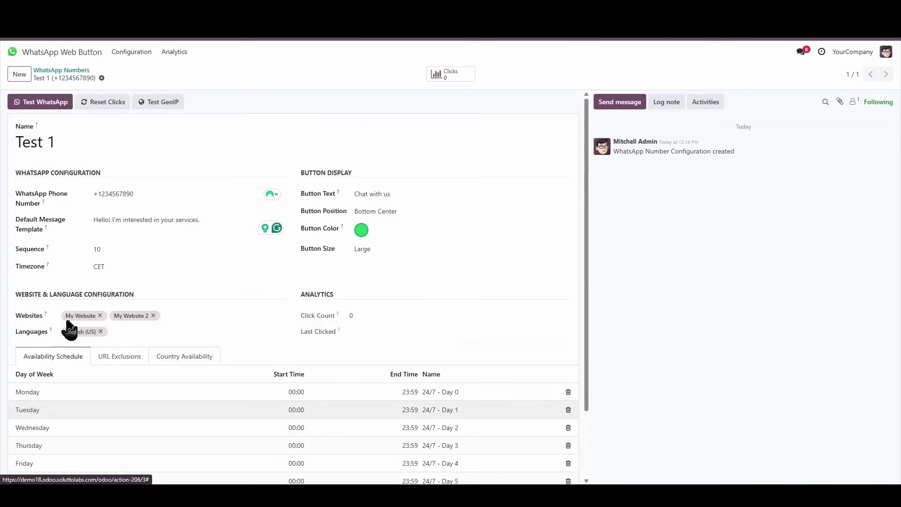
scroll(93, 329, down, 2)
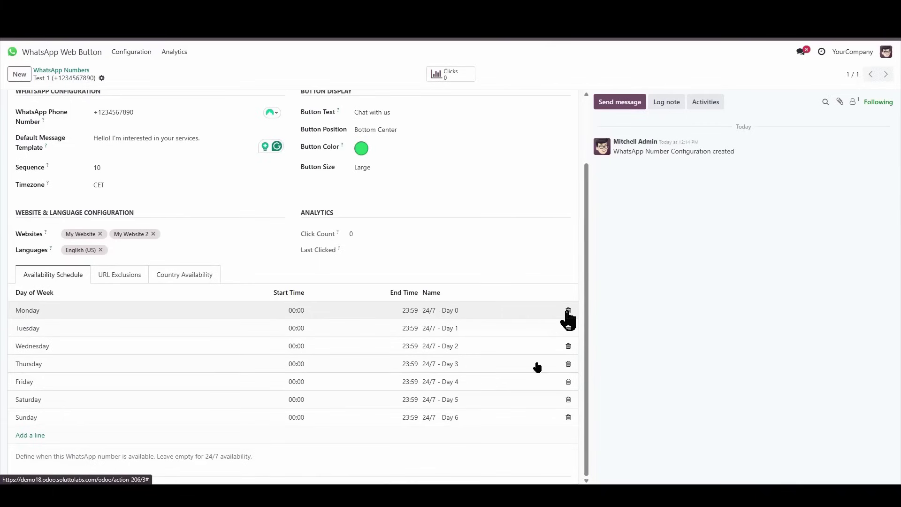
click(569, 400)
click(568, 416)
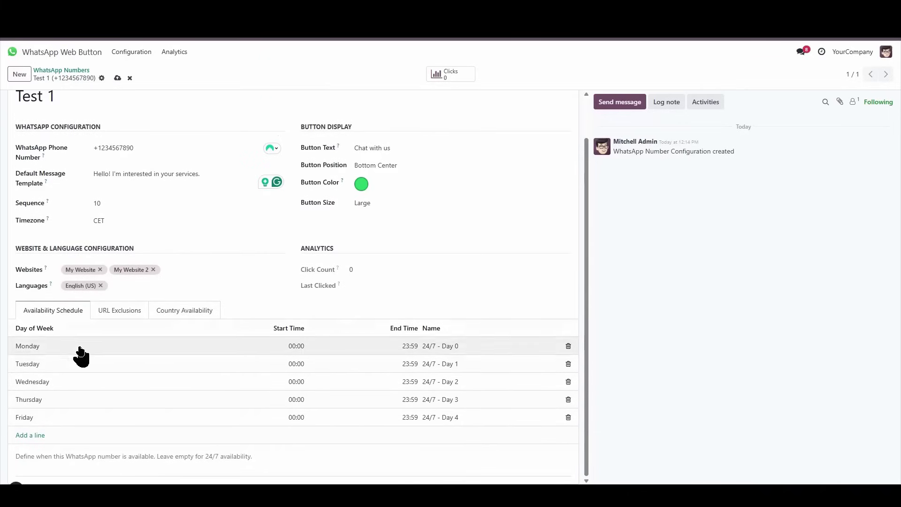
- Set Monday's end time to 17:00 and begin Tuesday's row before returning to the apps home screen
click(293, 349)
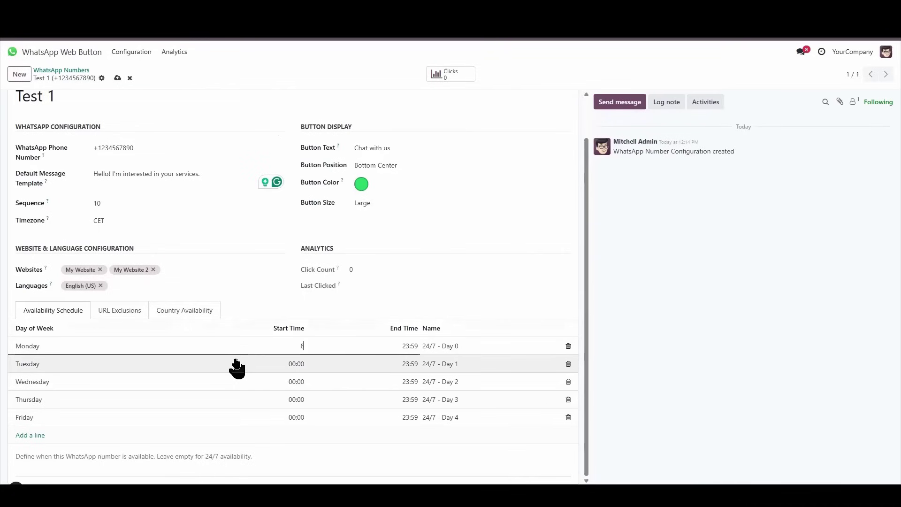
key(Tab)
text(17)
click(297, 364)
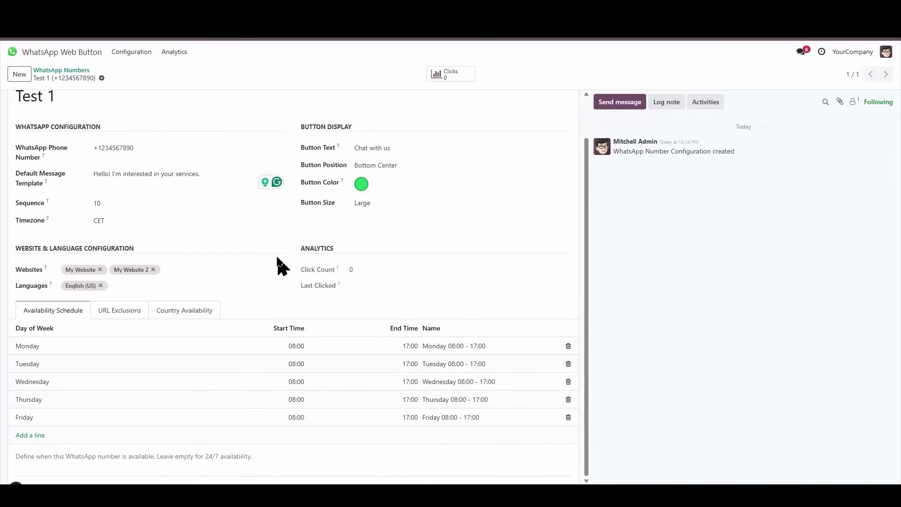
click(27, 58)
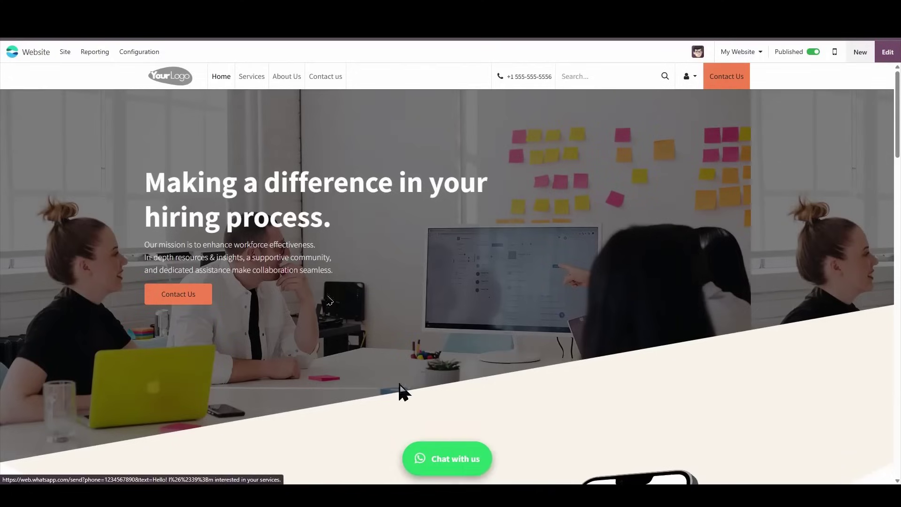
- Reopen the Test 1 record in WhatsApp Web Button and show its Country Availability rules
click(14, 51)
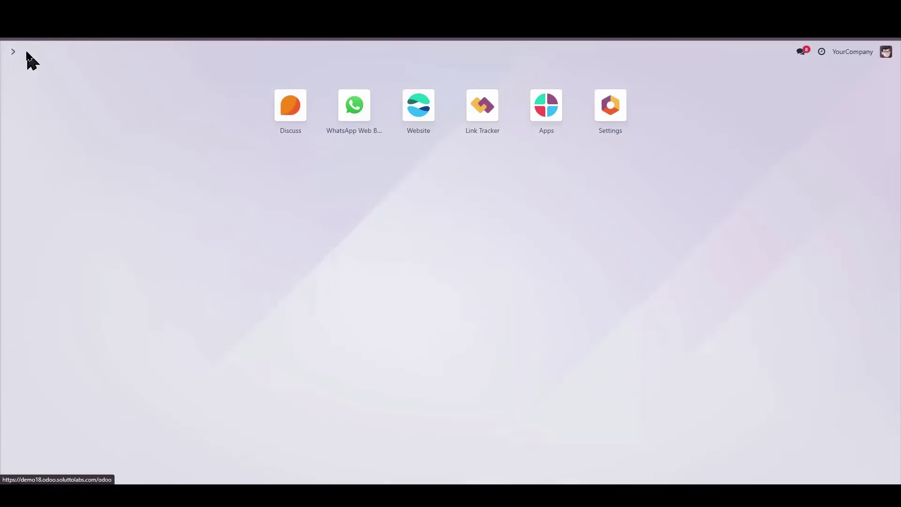
click(355, 117)
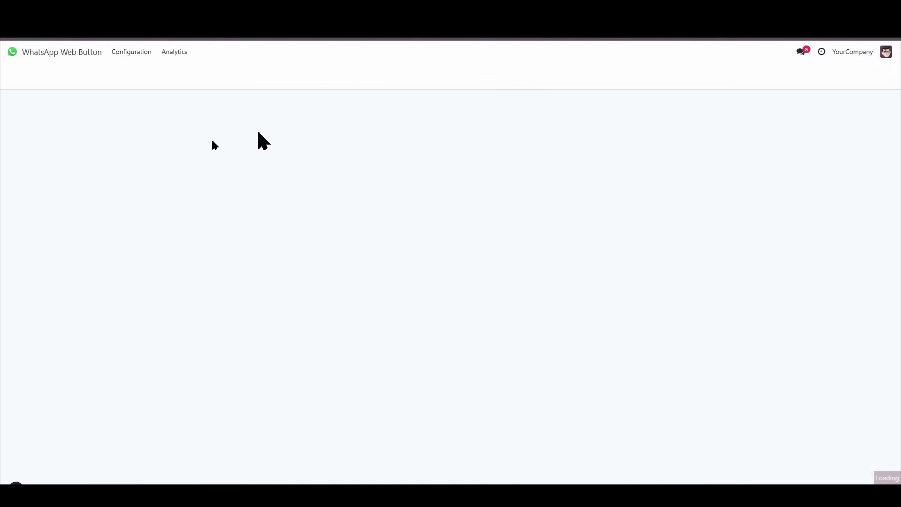
click(68, 161)
scroll(207, 371, down, 2)
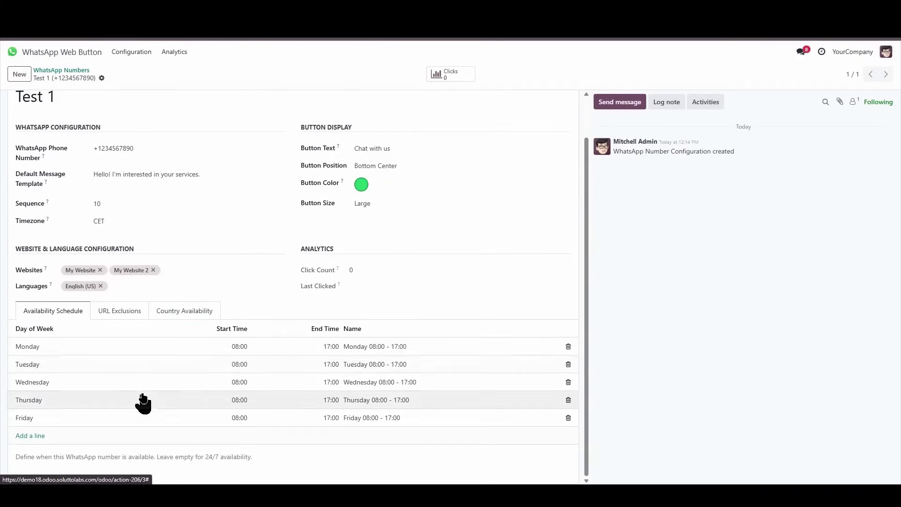
click(176, 313)
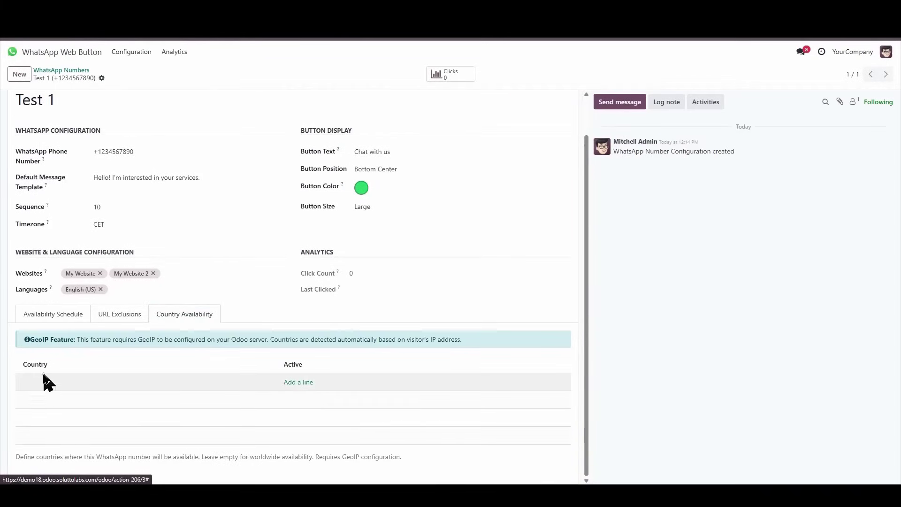
- Add a United States country availability line, save Test 1, and return to the apps home screen
click(304, 383)
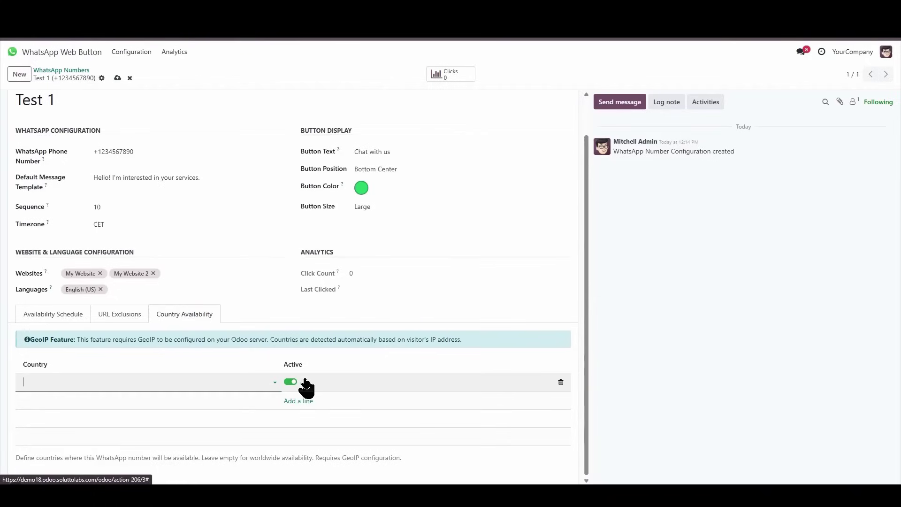
click(116, 383)
text(United st)
click(82, 398)
click(118, 78)
click(31, 53)
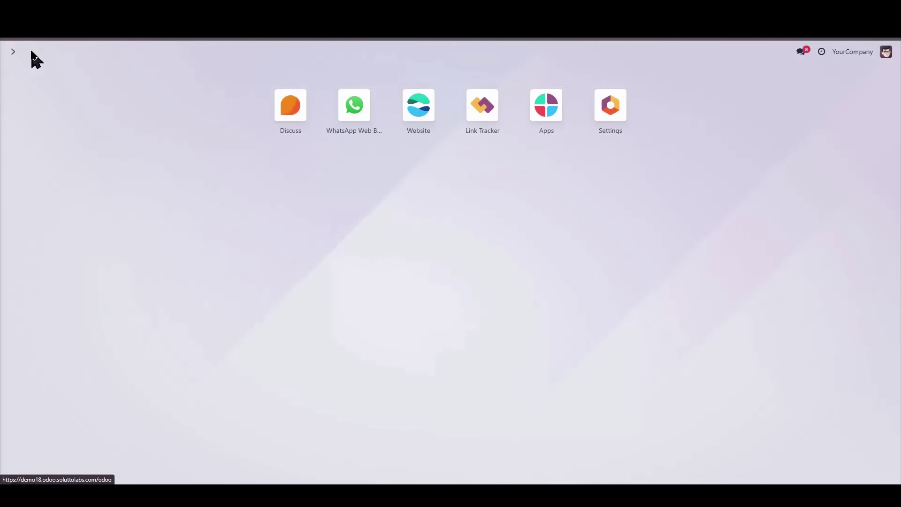
- Open the Website app and scroll through the homepage
click(420, 113)
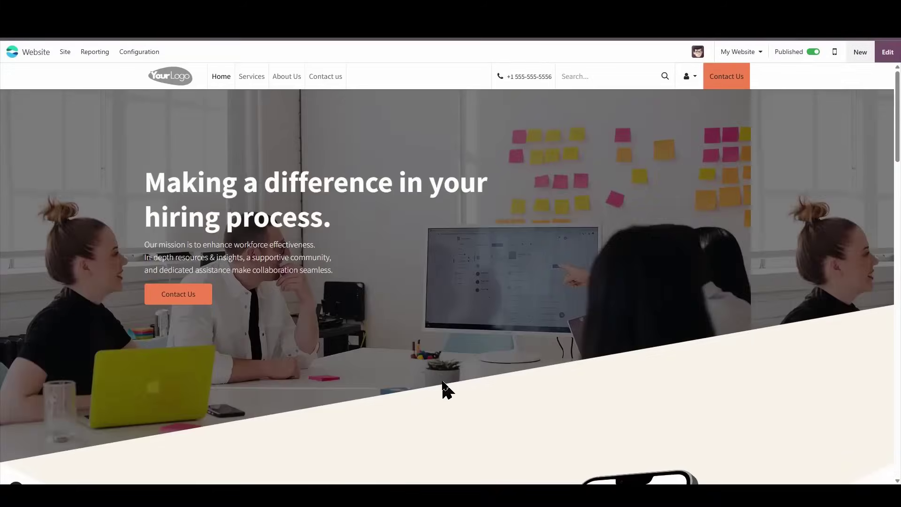
scroll(446, 390, down, 15)
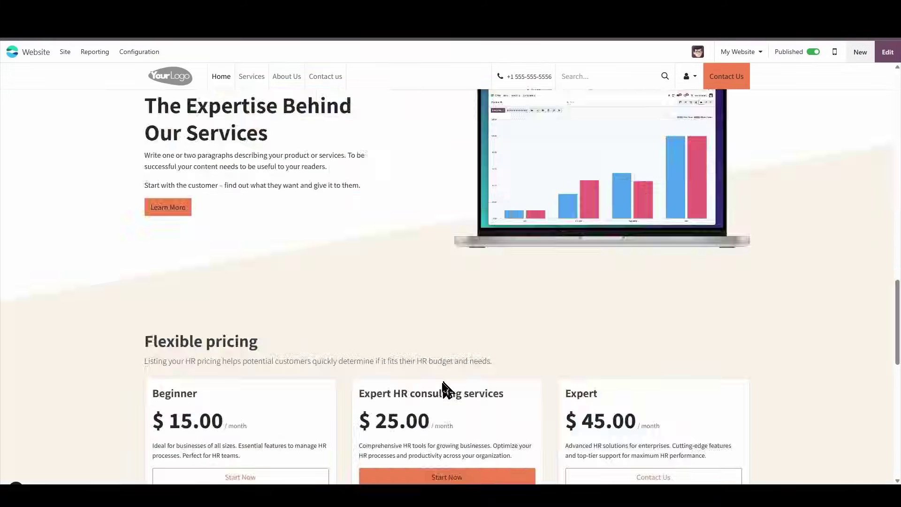
scroll(446, 391, up, 5)
scroll(444, 390, up, 6)
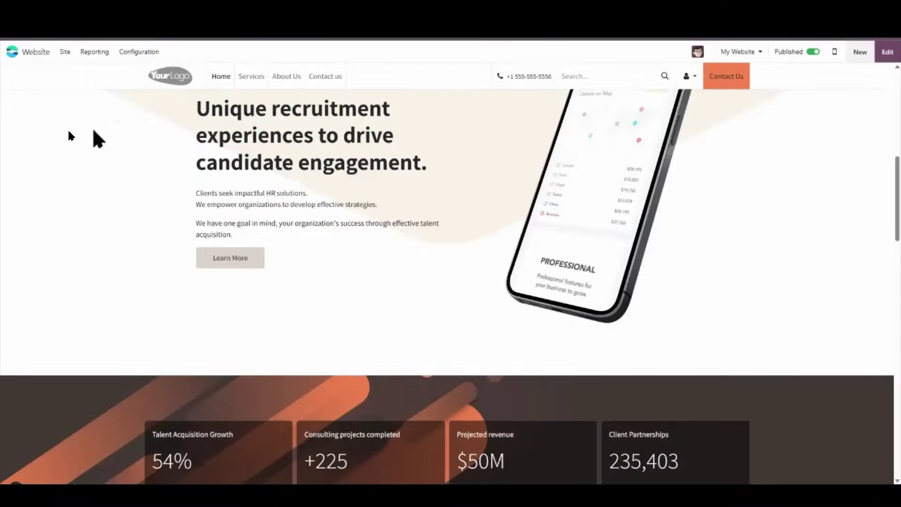
- Go back to WhatsApp Web Button and open the Test 1 number record
click(12, 52)
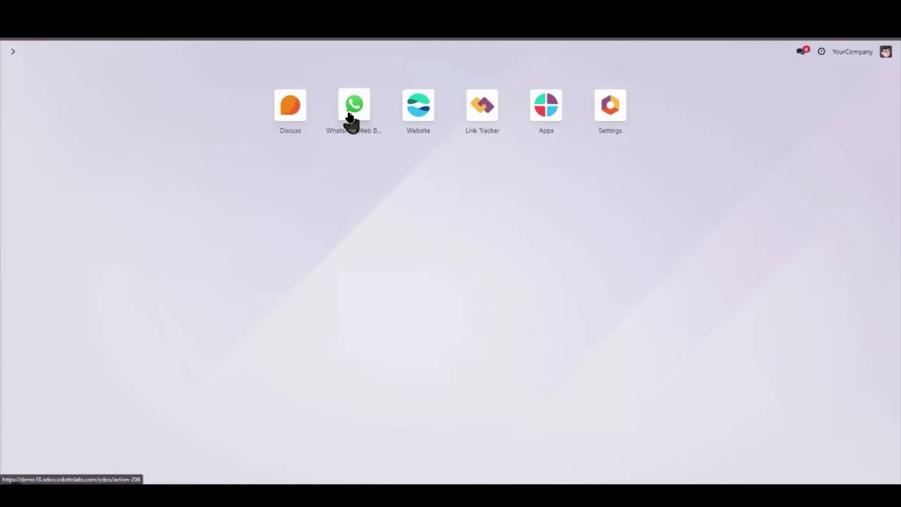
click(352, 117)
click(77, 152)
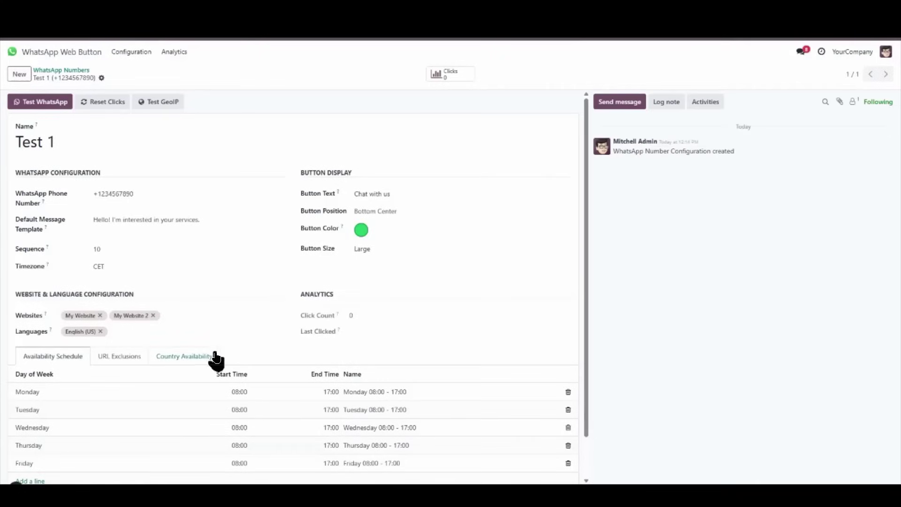
- Add Spain as a country line next to United States for Test 1 and save
click(193, 360)
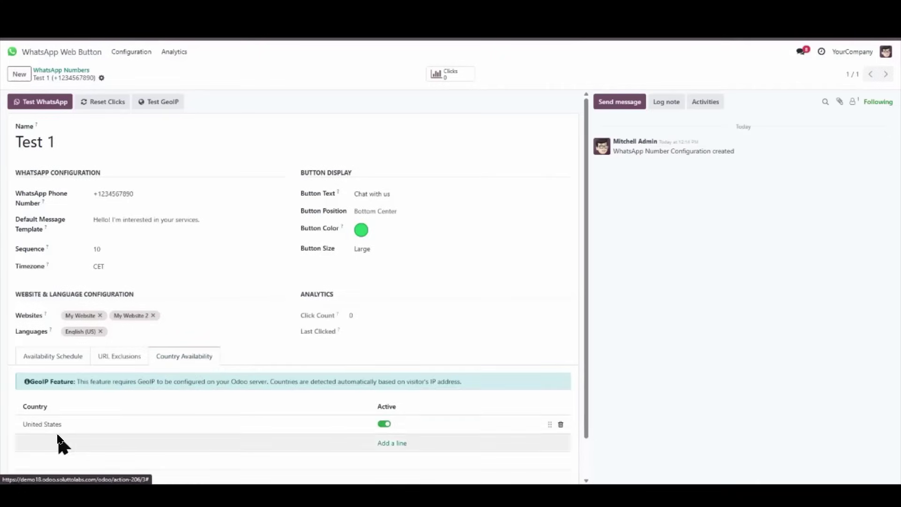
click(388, 444)
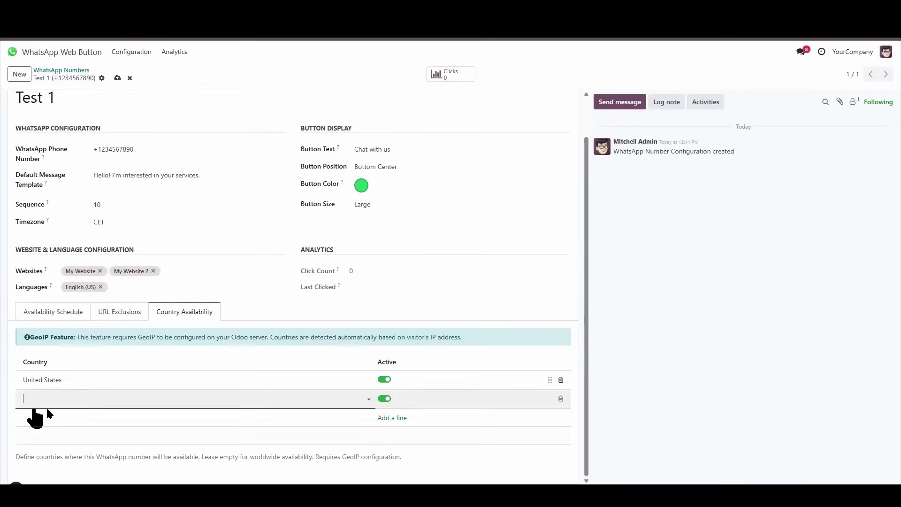
click(84, 399)
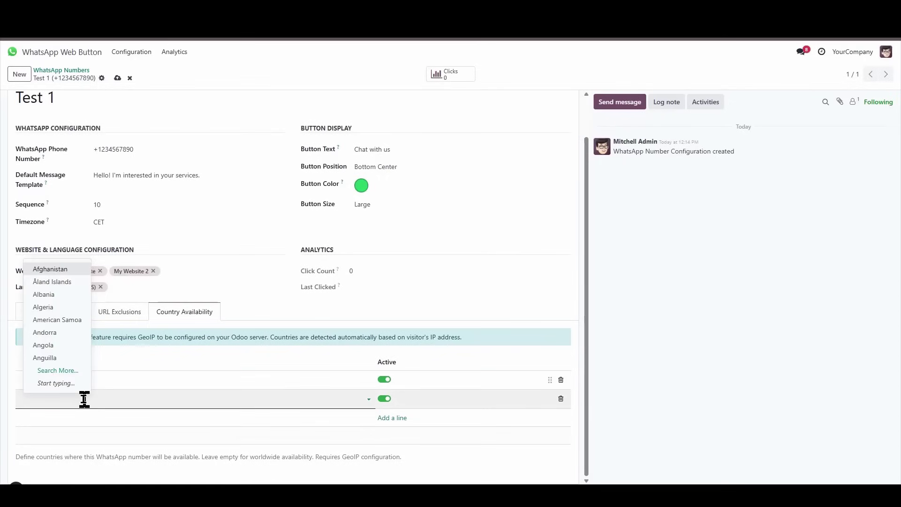
text(Spain)
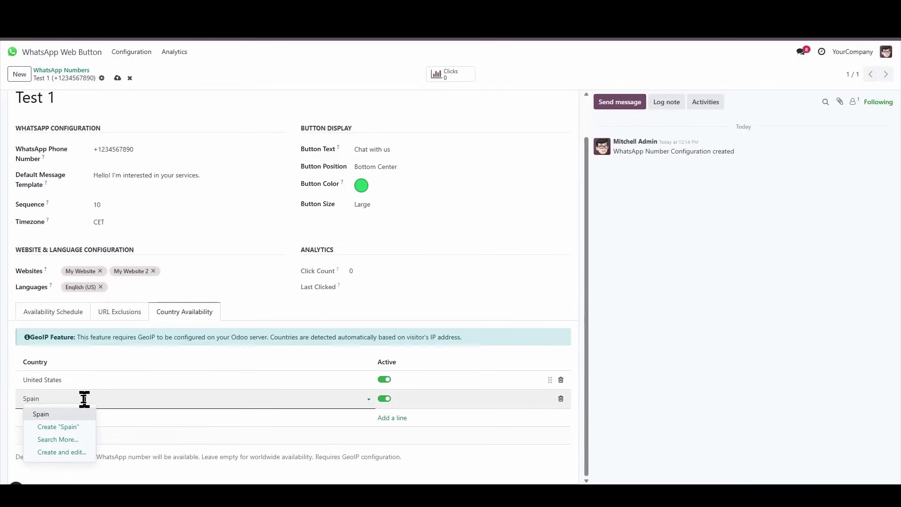
click(66, 413)
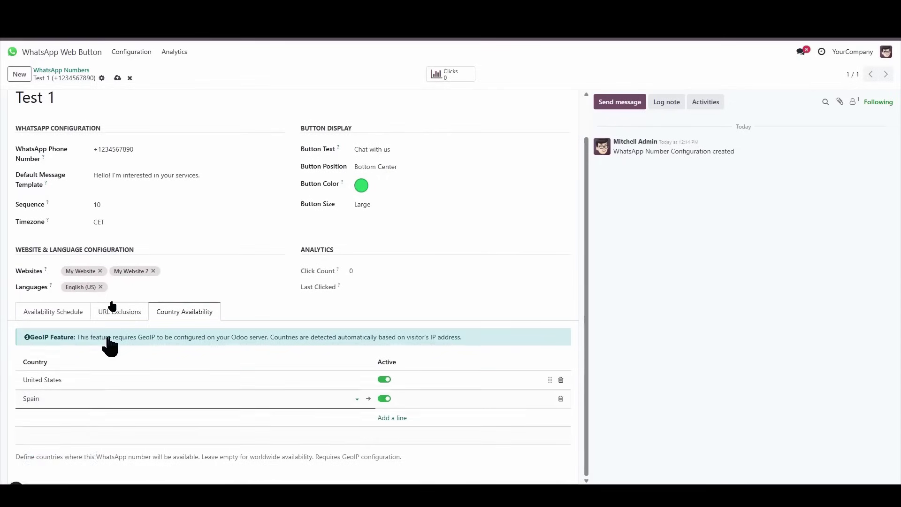
click(117, 79)
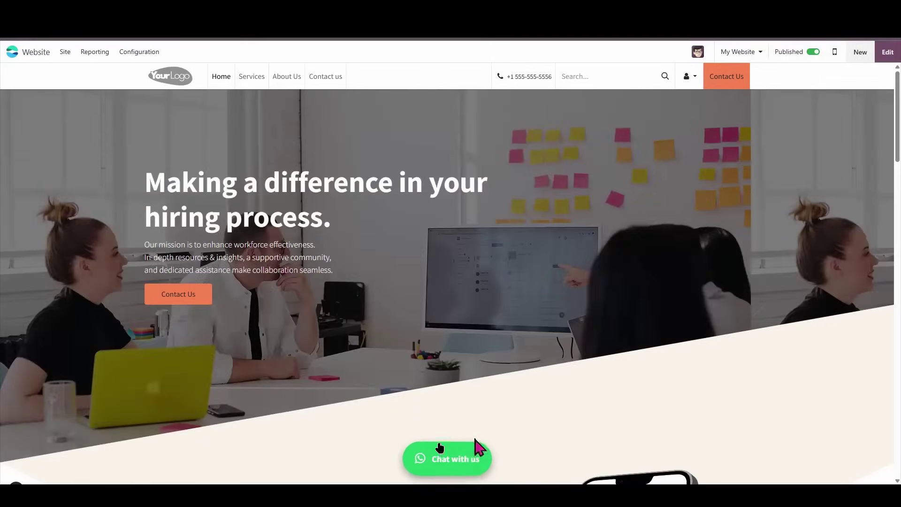
click(24, 53)
- Change Test 1's Thursday start time from 08:00 to 15:00, keeping the 17:00 end, and save
click(346, 112)
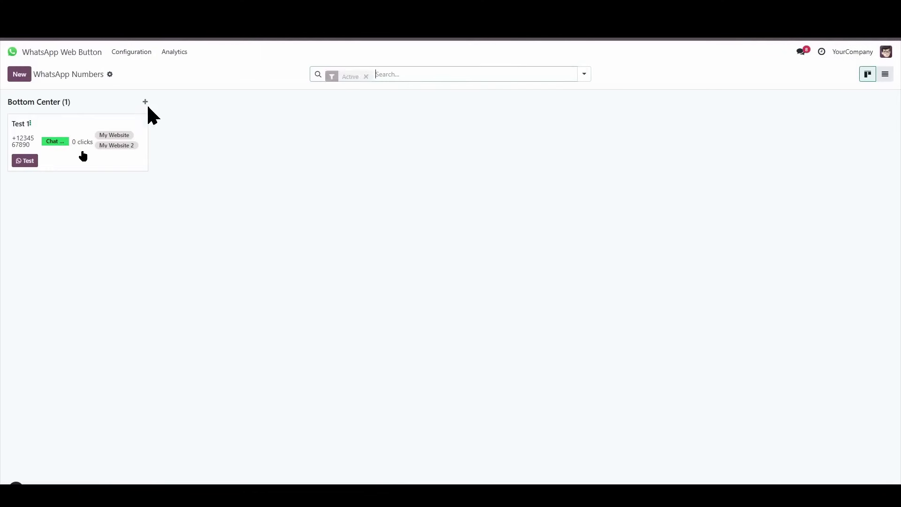
click(73, 162)
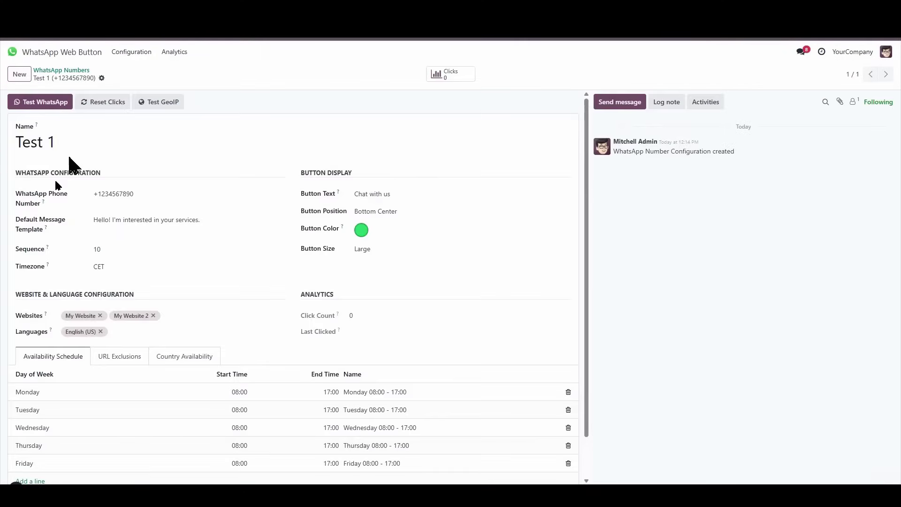
scroll(127, 371, down, 1)
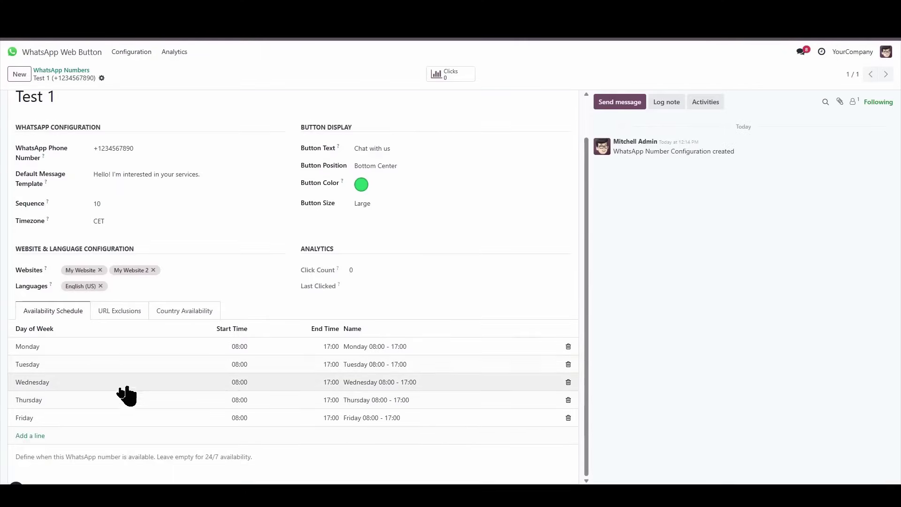
click(242, 400)
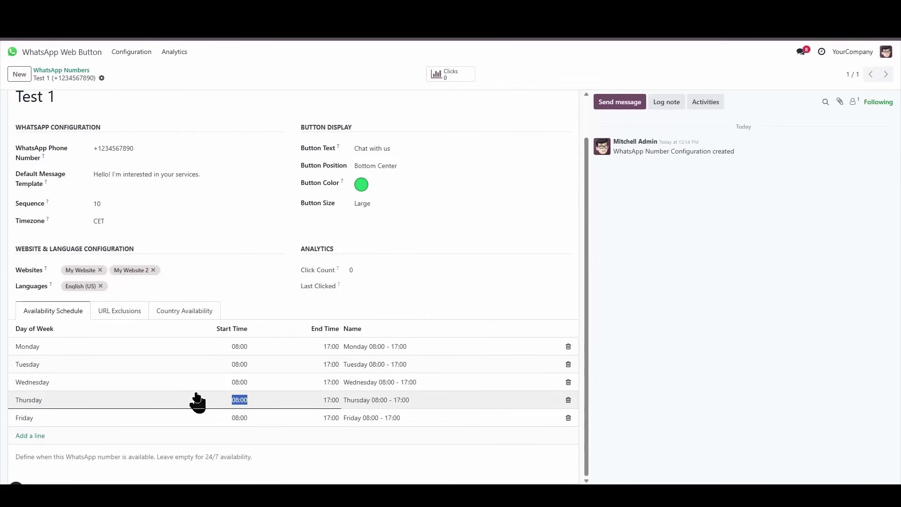
click(303, 401)
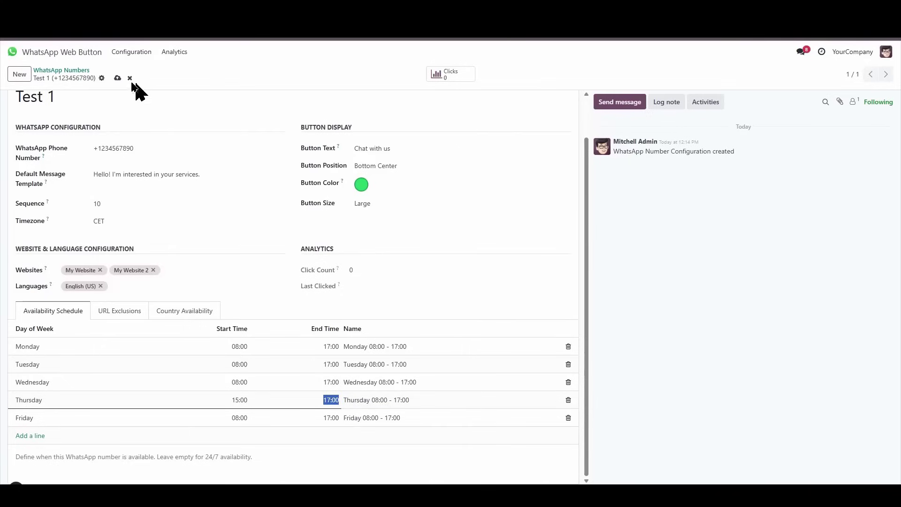
click(117, 78)
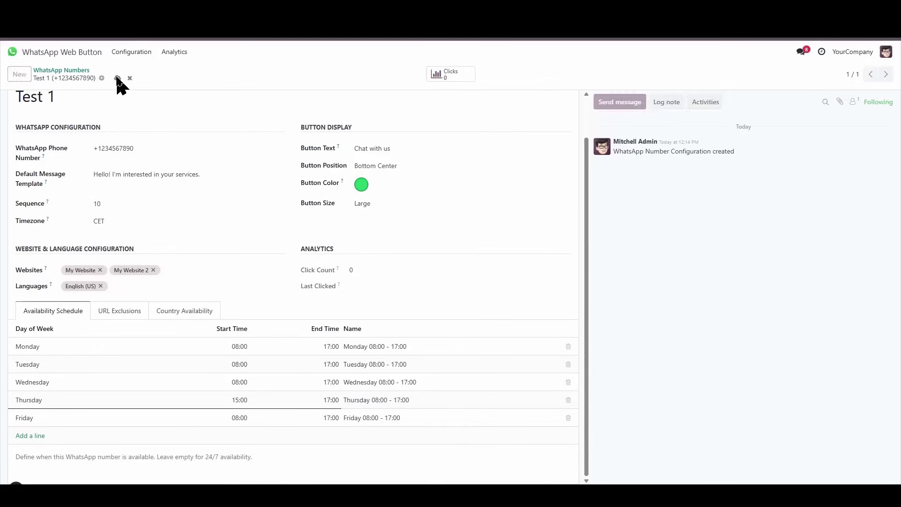
click(38, 53)
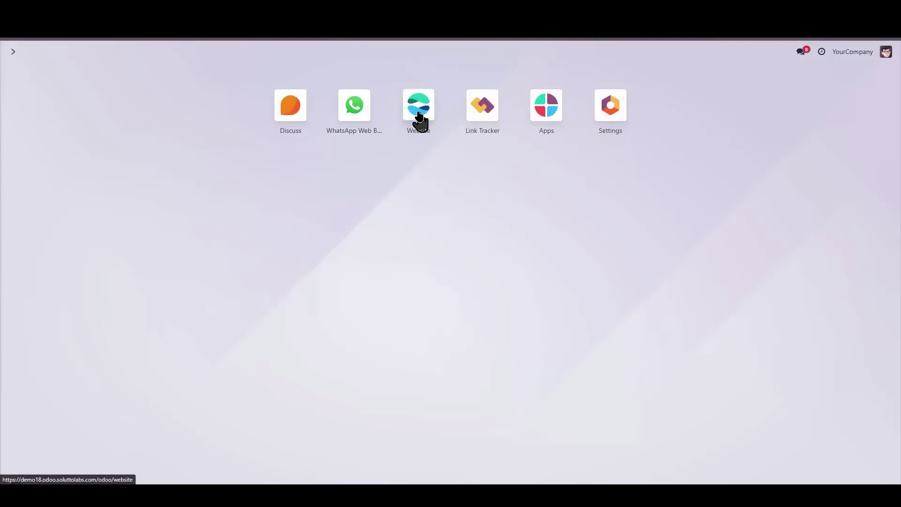
- Set Test 1's Thursday start time back to 08:00 and save the record
click(424, 118)
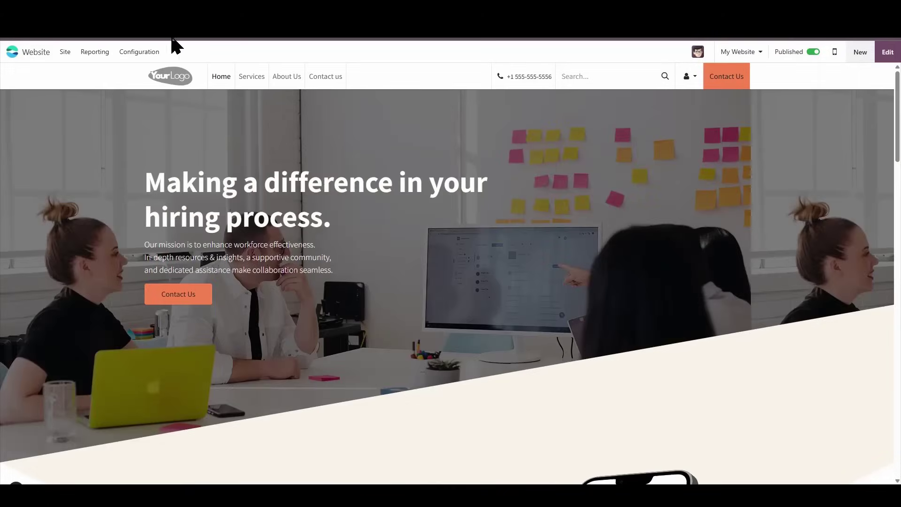
click(26, 52)
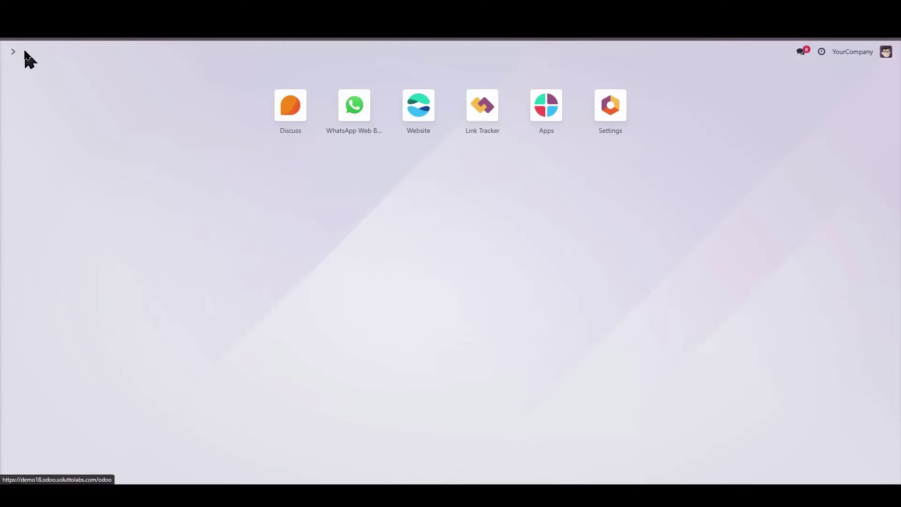
click(355, 113)
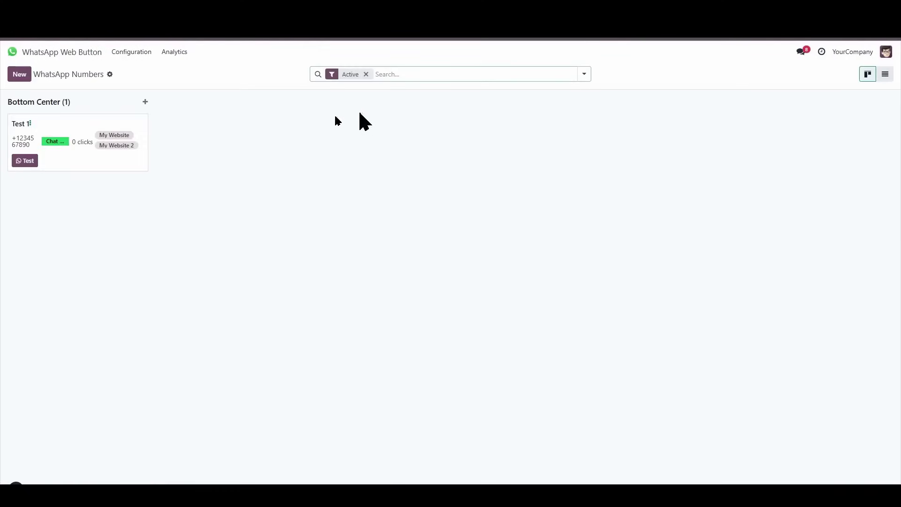
click(86, 170)
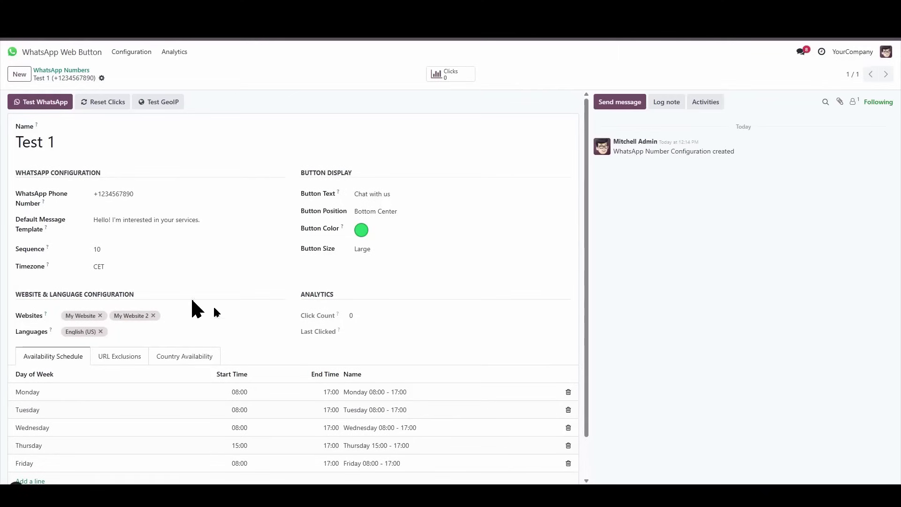
scroll(207, 315, down, 2)
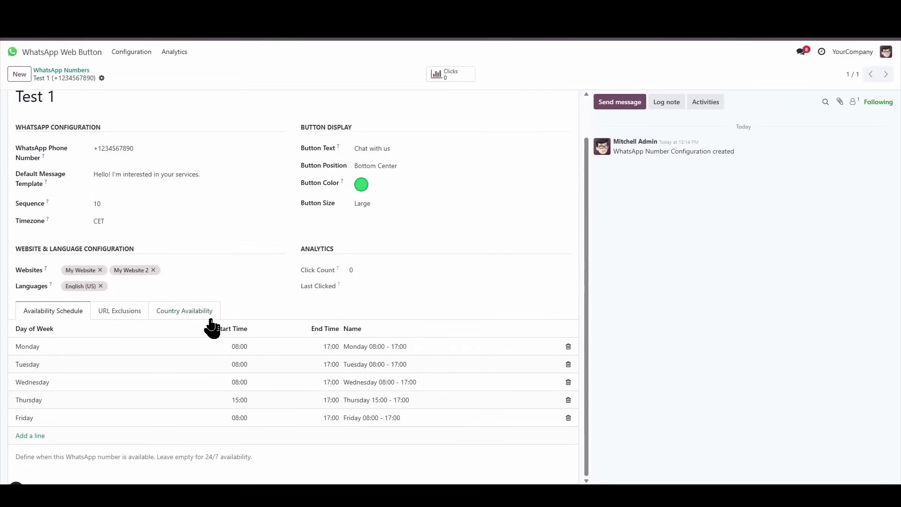
click(229, 400)
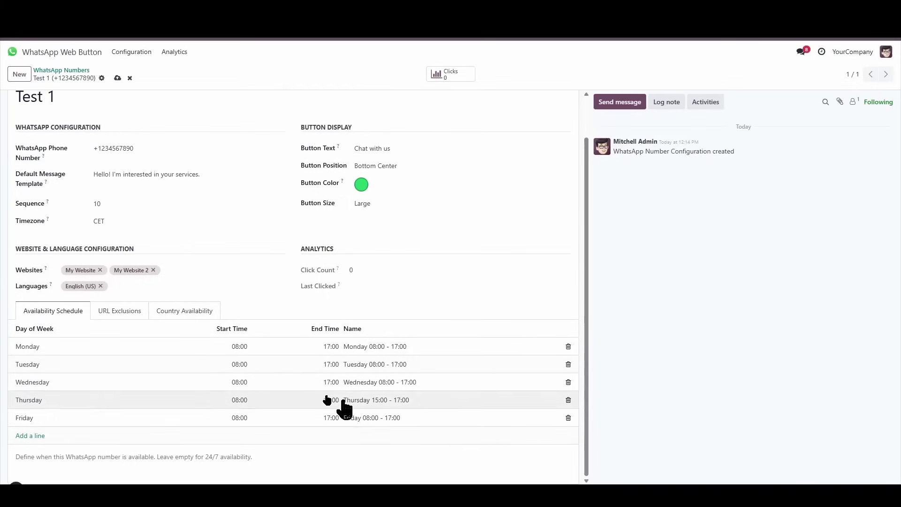
click(117, 78)
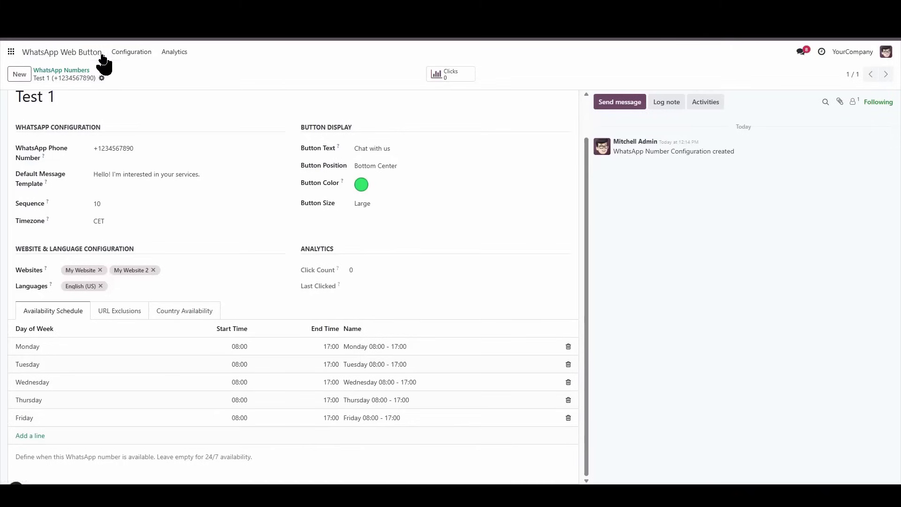
- Try the homepage's Chat with us button, close the WhatsApp tab, and open the About Us page
click(65, 54)
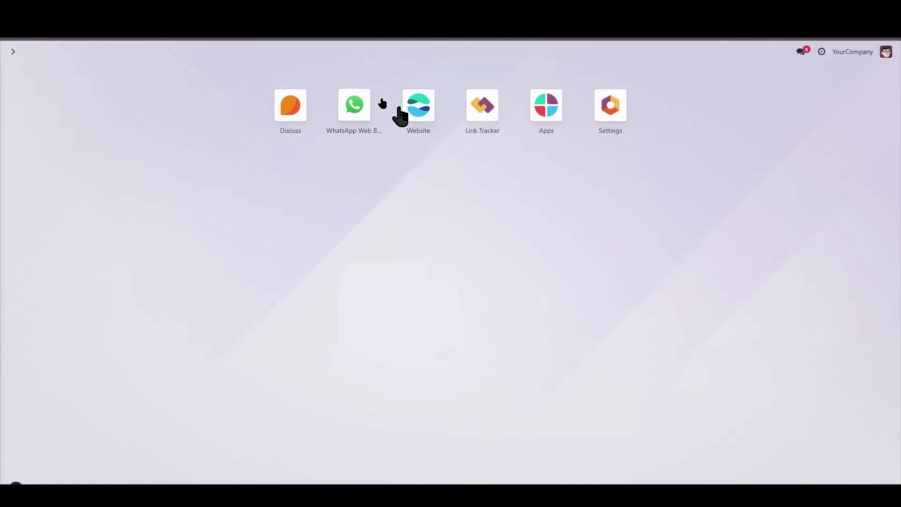
click(418, 106)
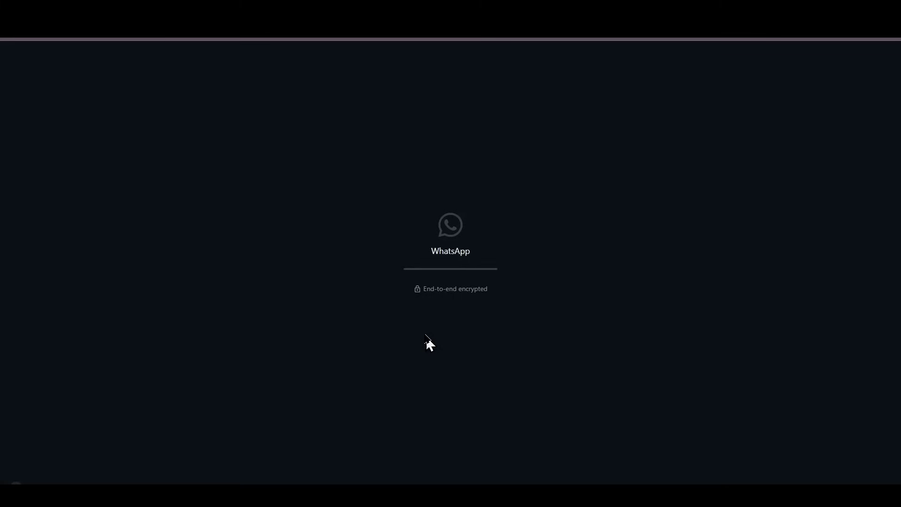
key(ctrl+w)
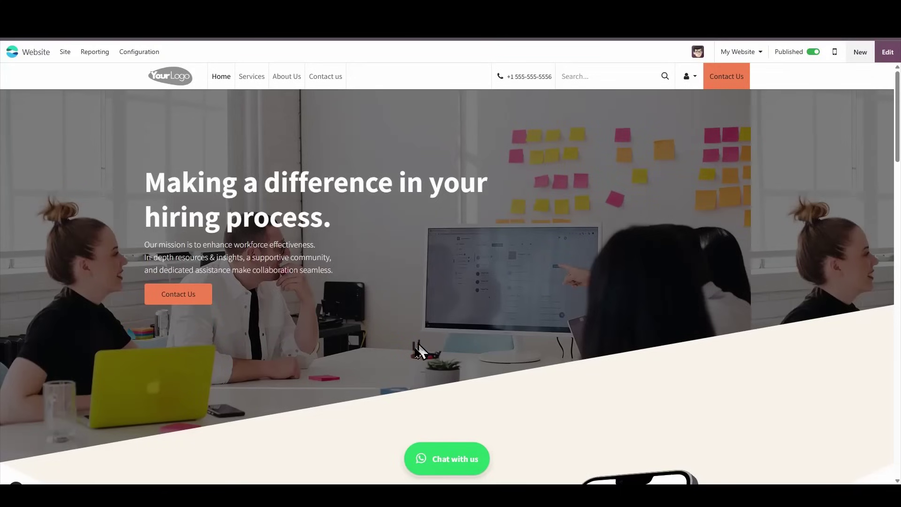
click(287, 80)
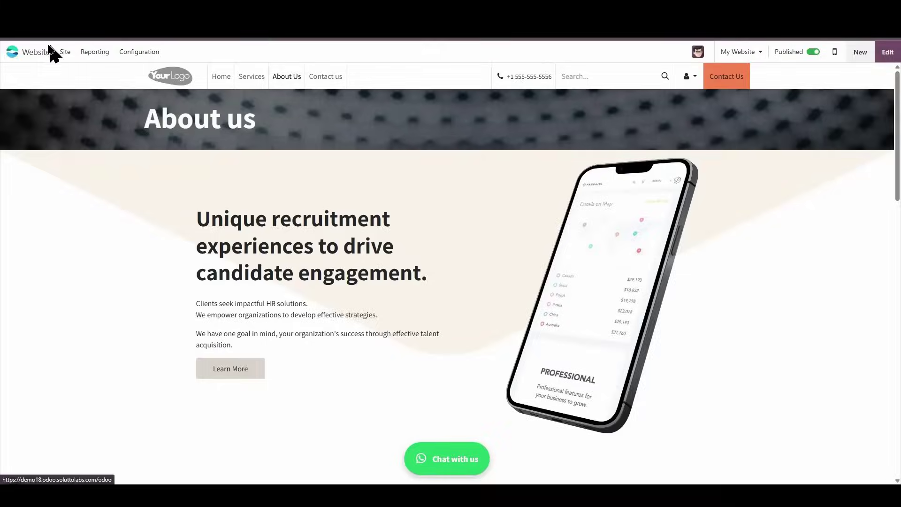
- Show the WhatsApp Click Logs listing today's two Test 1 clicks from the homepage and About Us
click(52, 53)
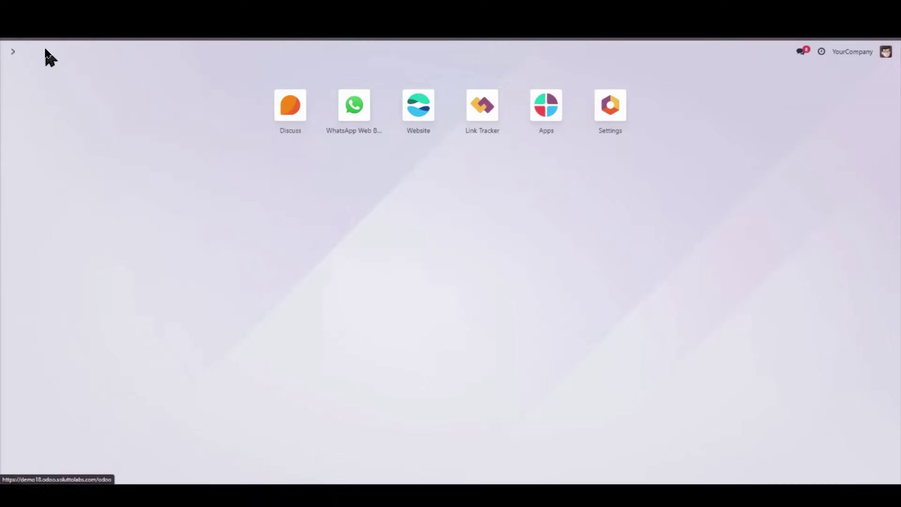
click(353, 104)
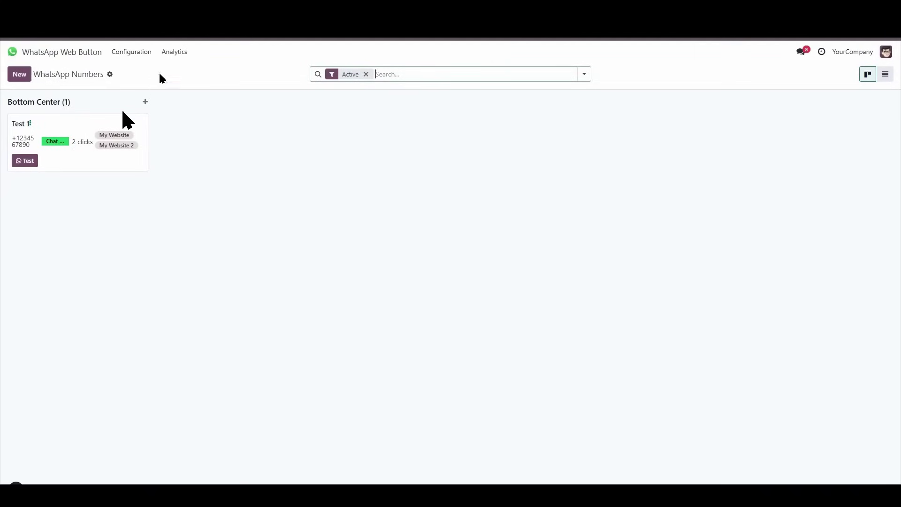
click(175, 52)
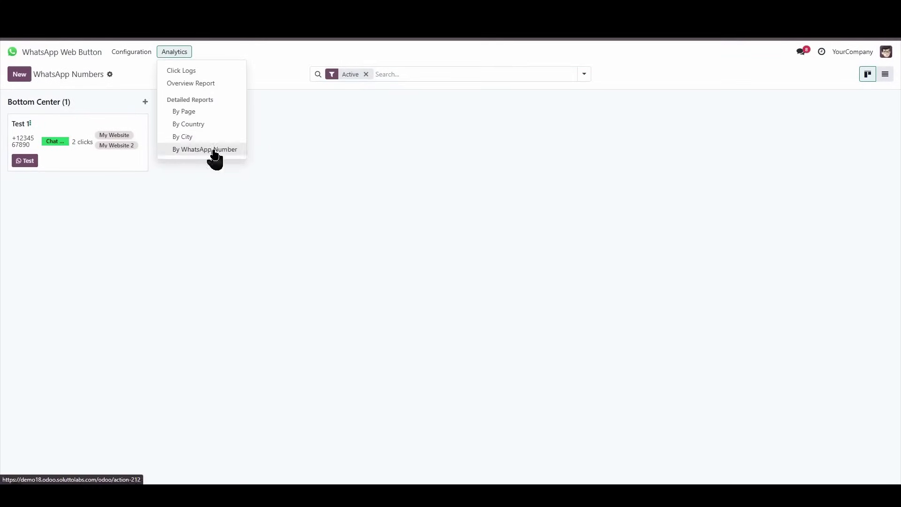
click(225, 71)
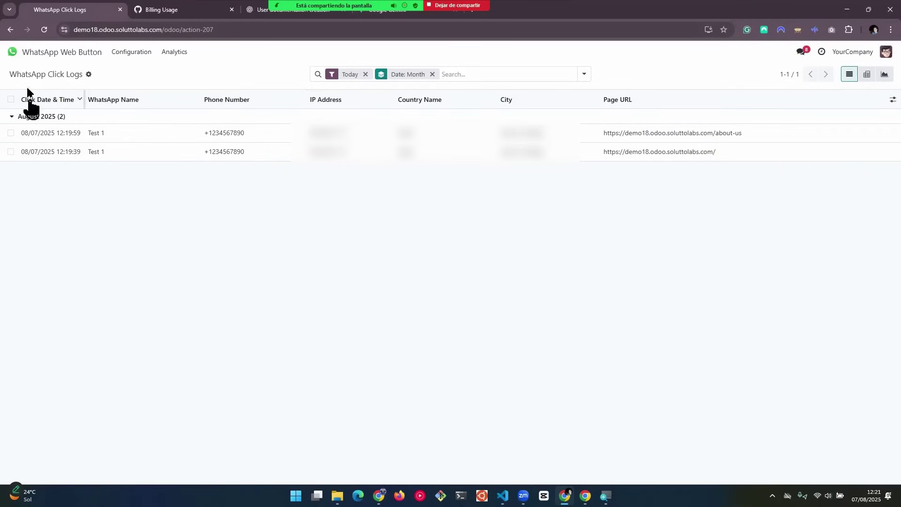
click(172, 53)
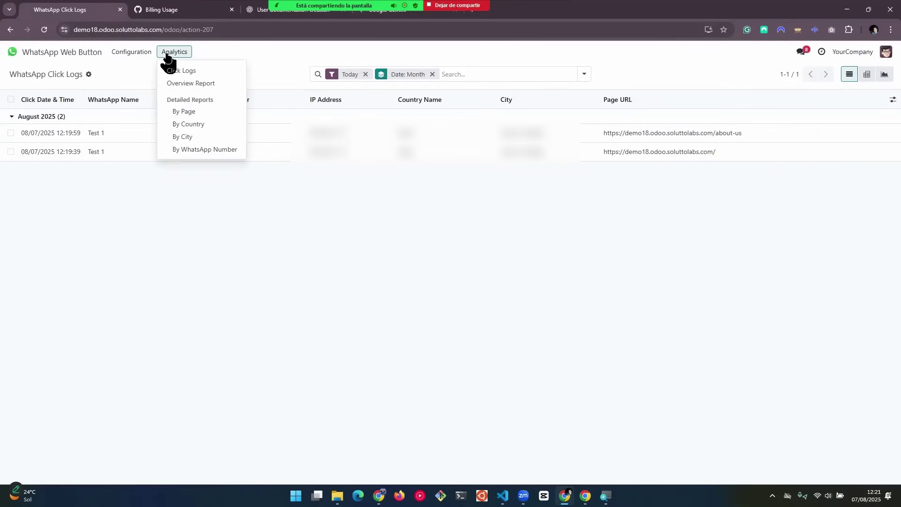
- View the clicks-by-city report, then the by-WhatsApp-number report showing Test 1 with 2 clicks
click(213, 137)
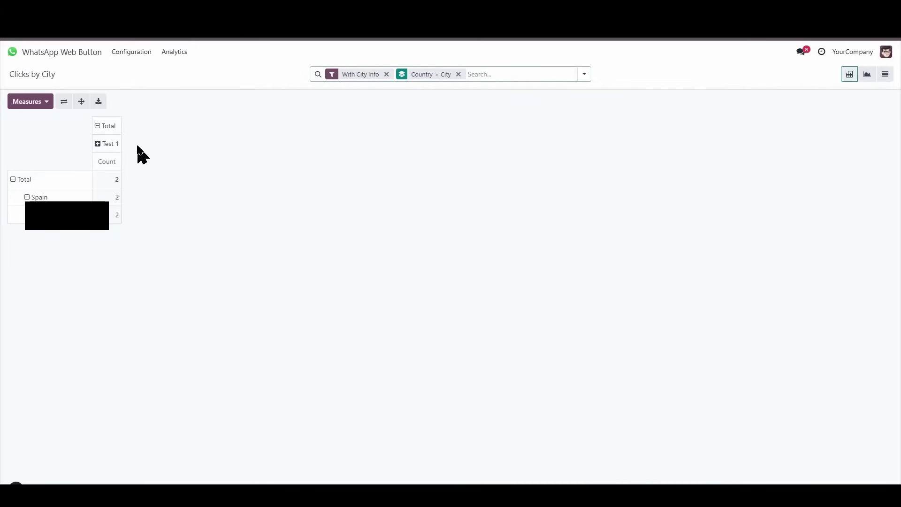
click(174, 55)
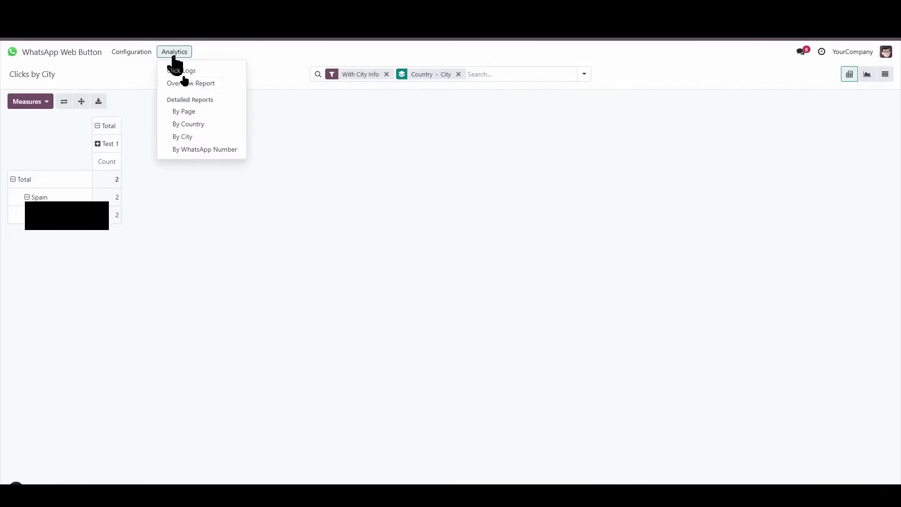
click(209, 149)
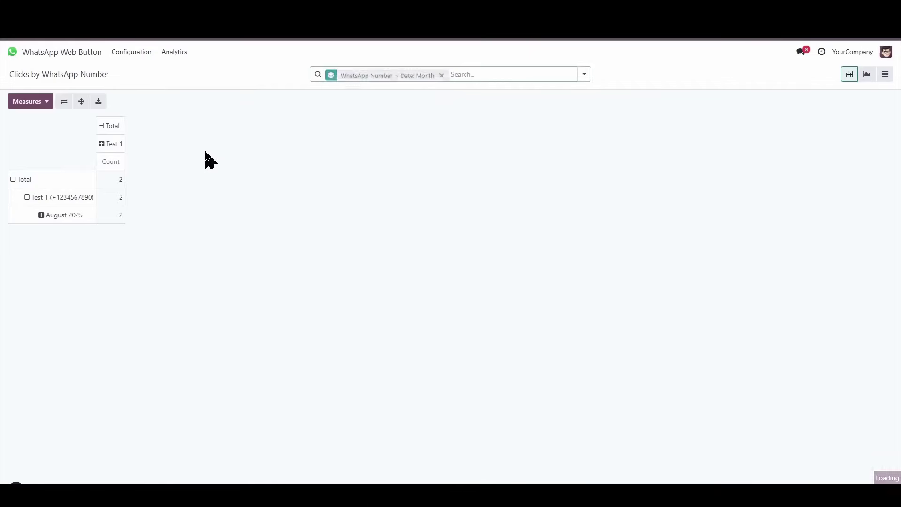